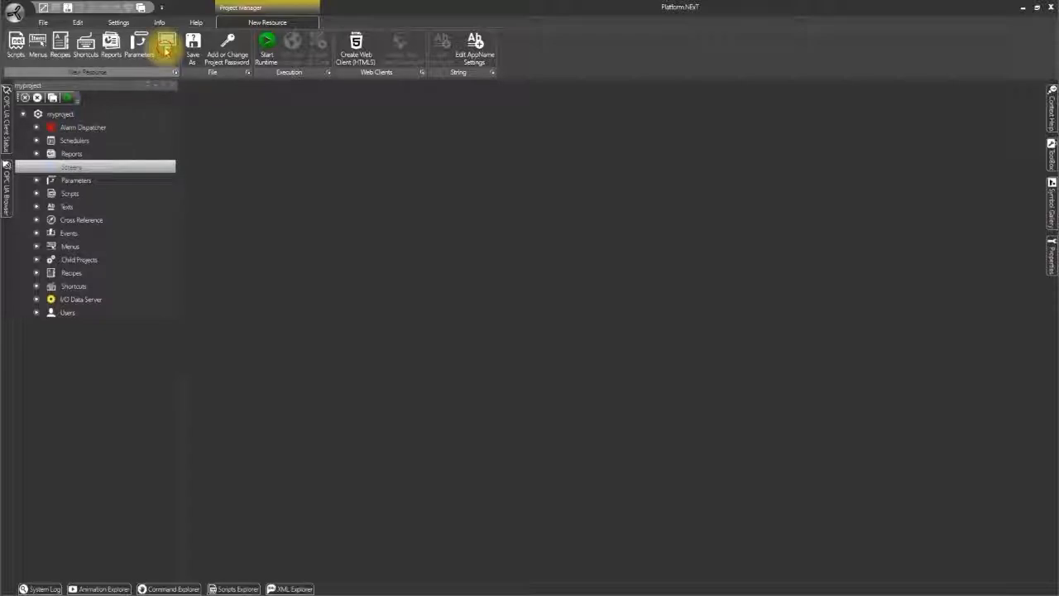
- Create a new screen named Screen1 from the dark grey Full HD 1920x1080 blank template
click(366, 151)
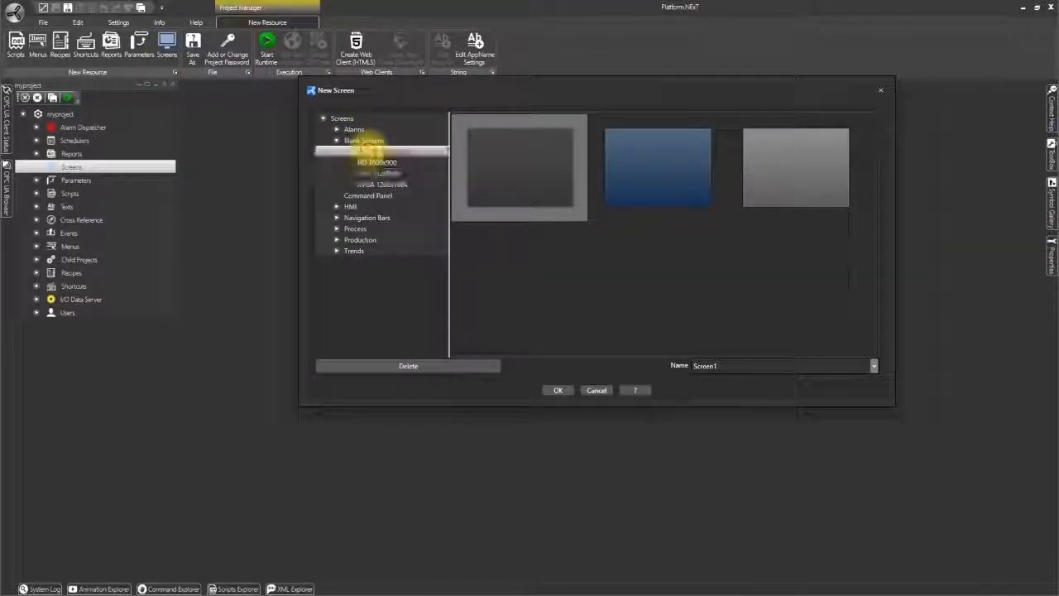
click(503, 169)
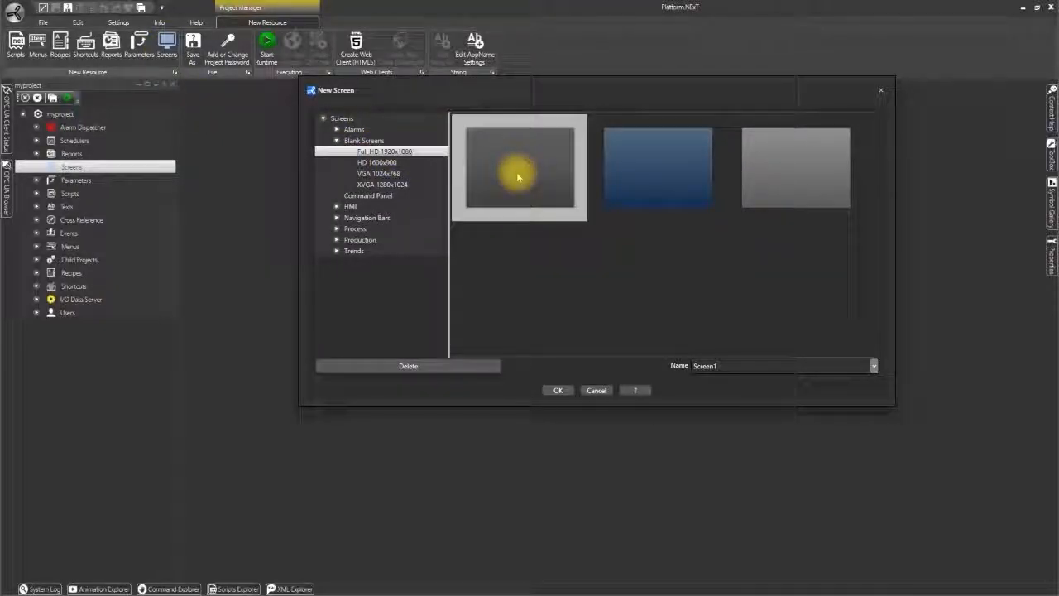
click(559, 390)
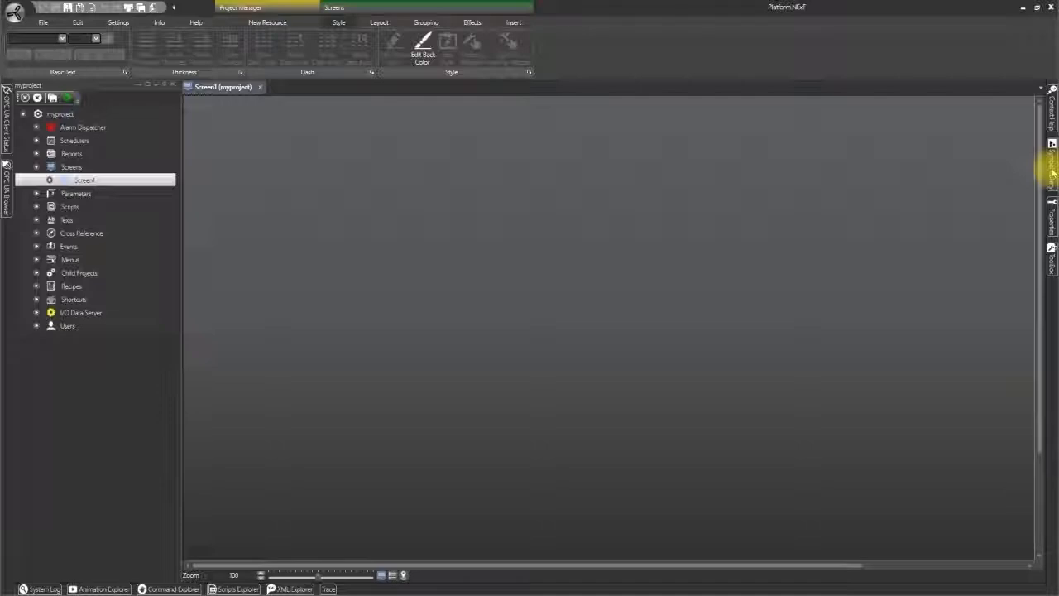
- Place the digital pump symbol with the round finned wheel and two upper ports from the system Pumps library, about 145 by 162, low on Screen1
click(1053, 171)
drag(1036, 163, 988, 254)
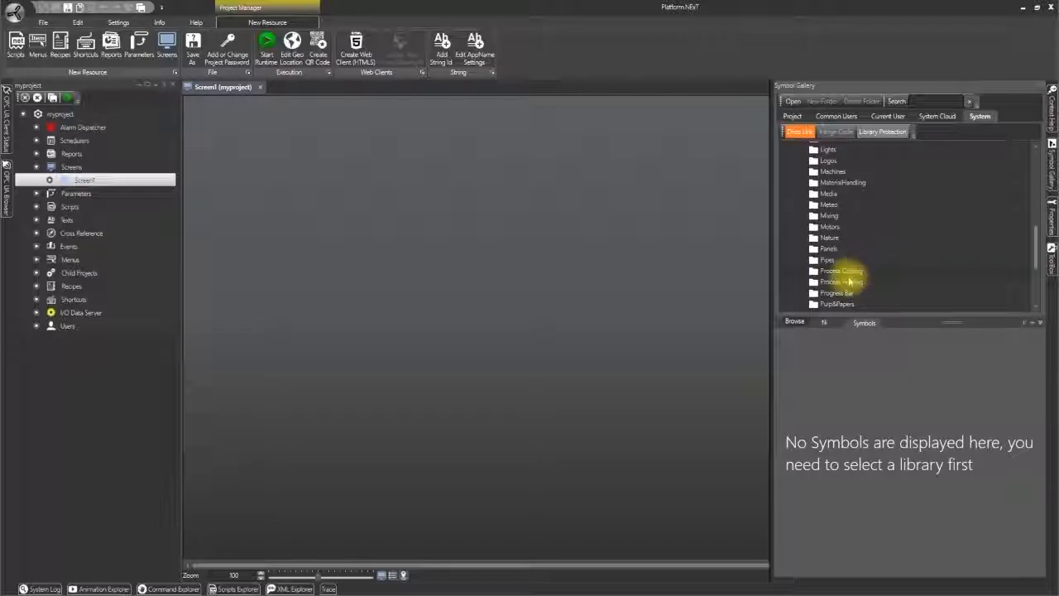
scroll(846, 282, down, 1)
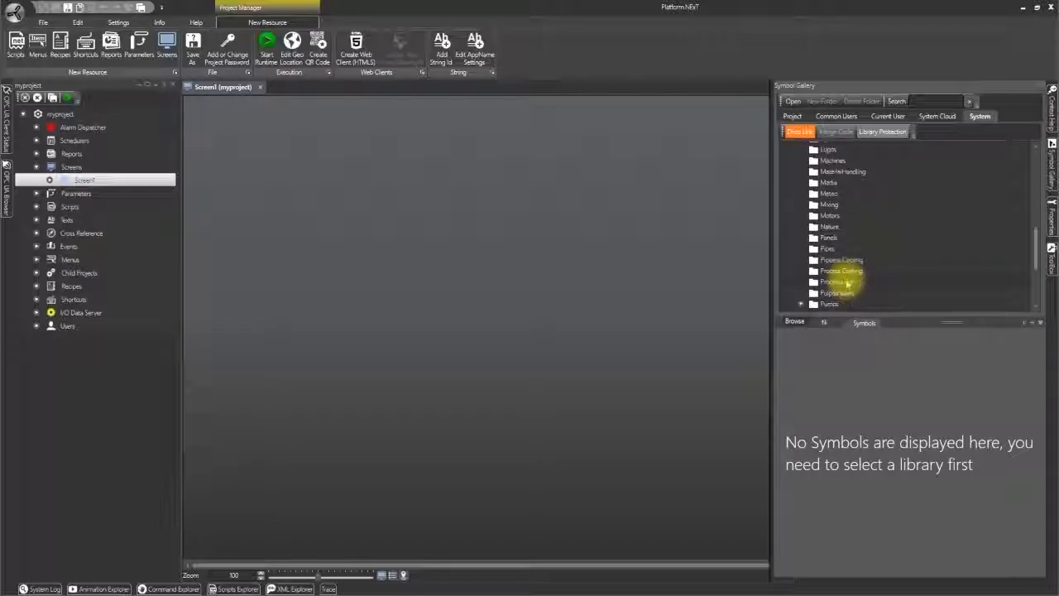
scroll(847, 284, down, 1)
click(828, 295)
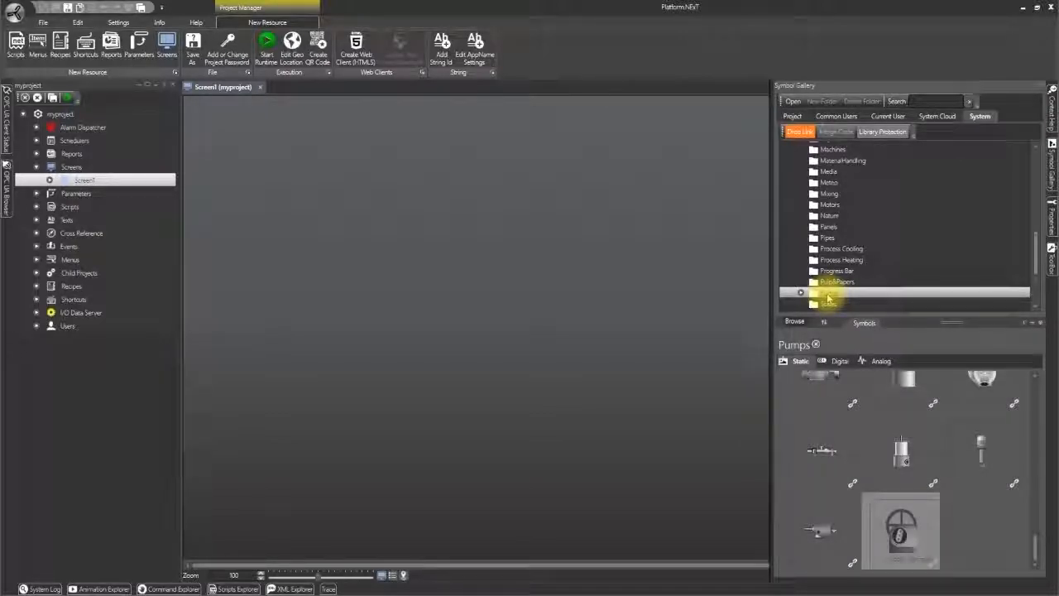
click(837, 361)
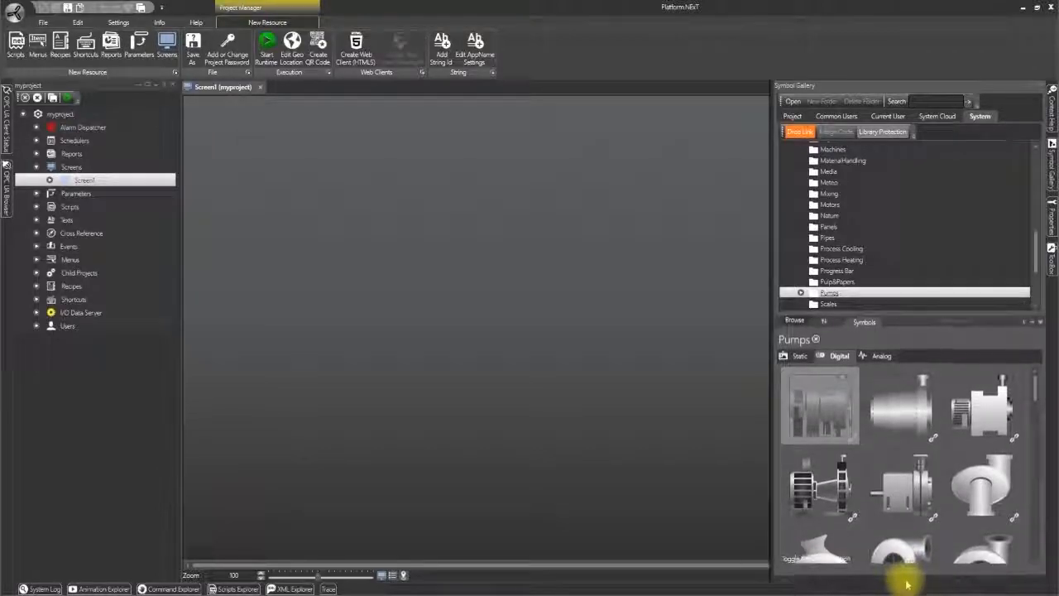
mouse_move(905, 572)
drag(957, 567, 911, 565)
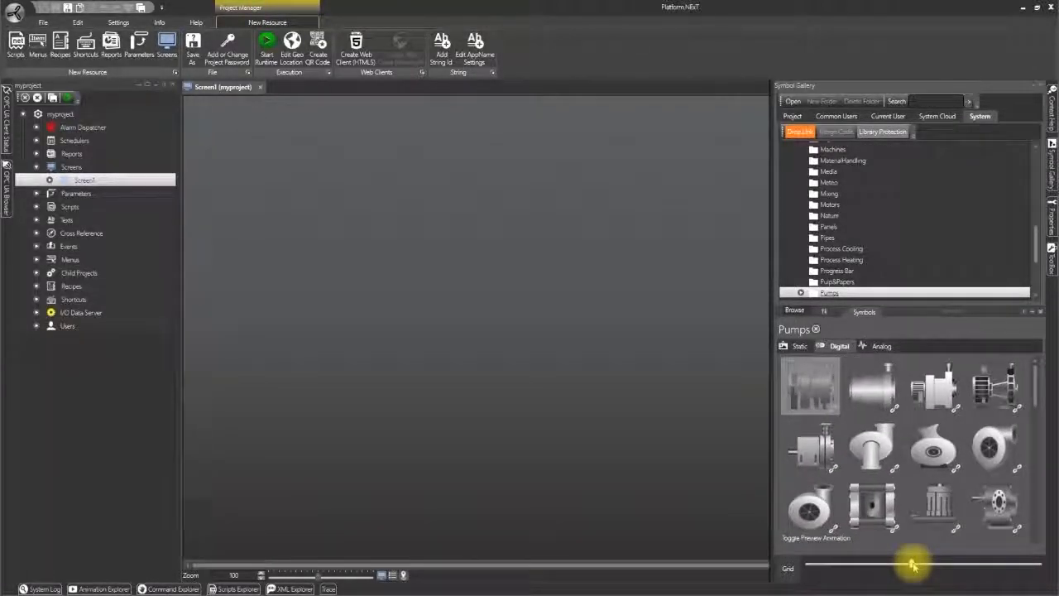
drag(1035, 395, 1040, 459)
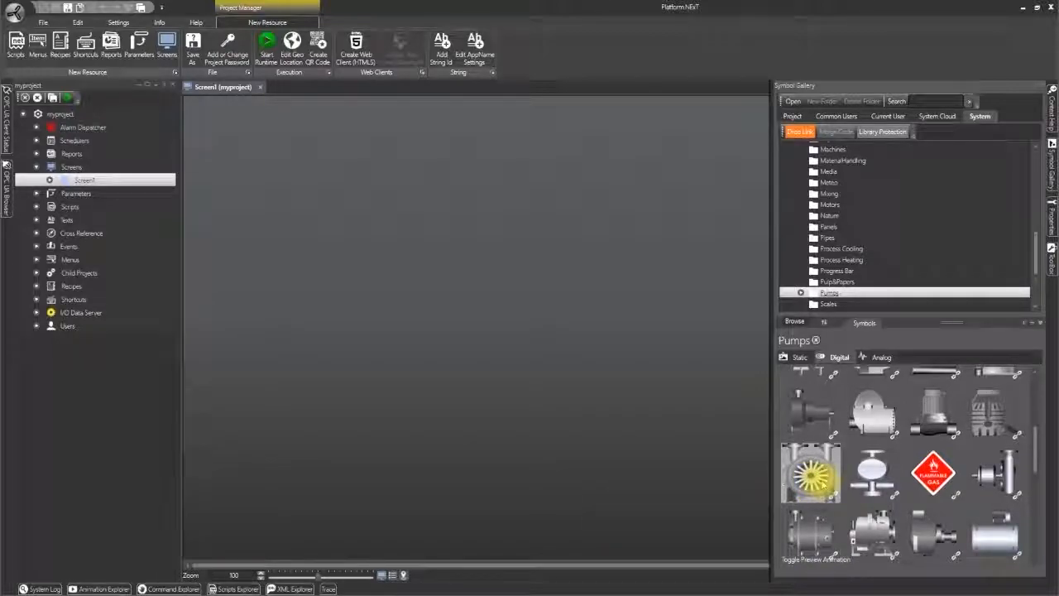
click(591, 424)
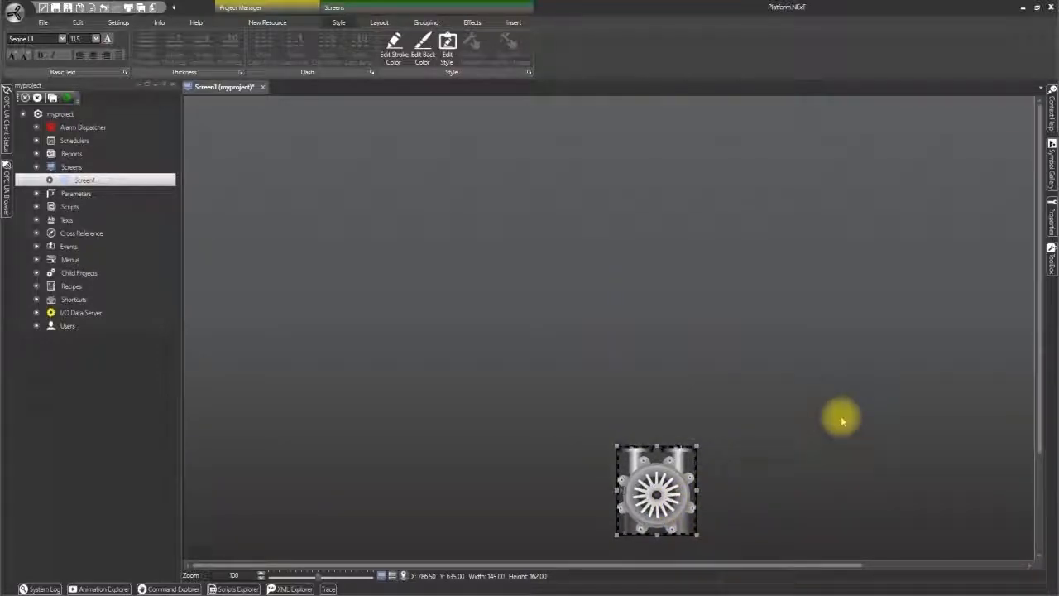
- Place the first analog symbol from the Tanks library, enlarge it to about 268 by 346, and position it near X 85, Y 67
click(1052, 180)
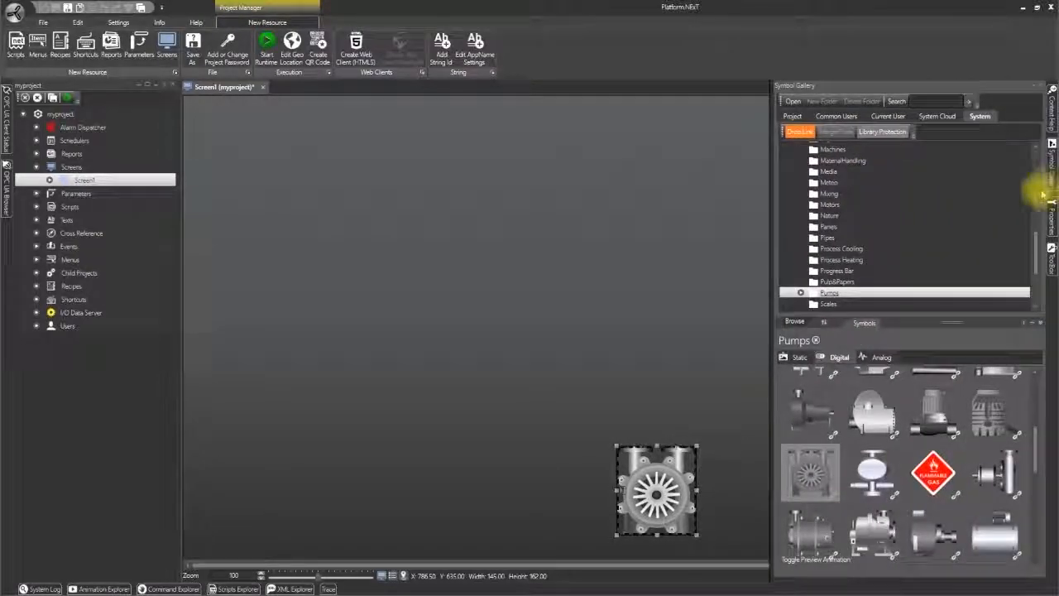
drag(1036, 241, 1045, 270)
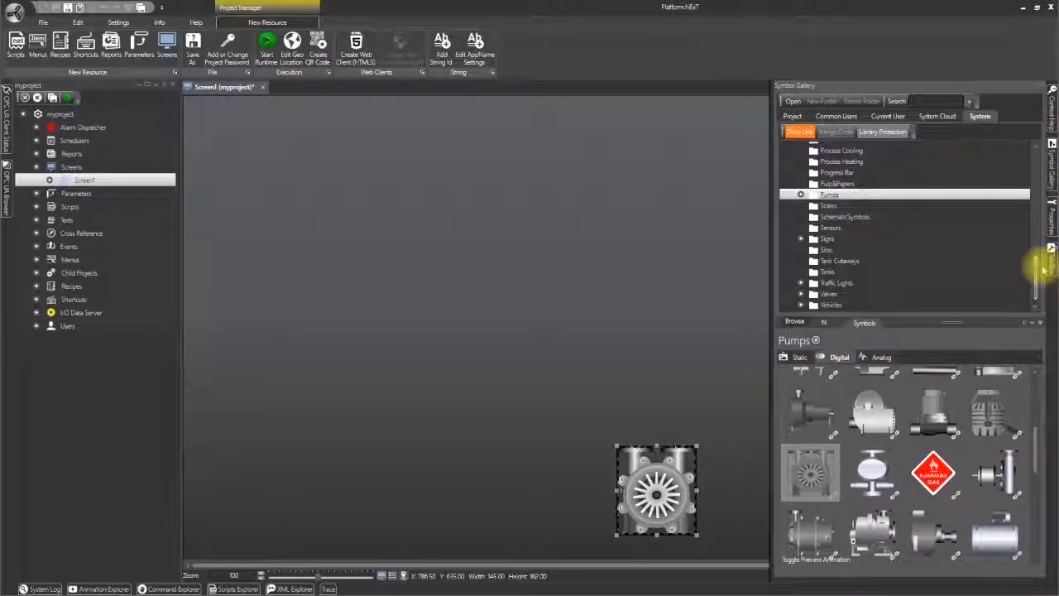
click(830, 273)
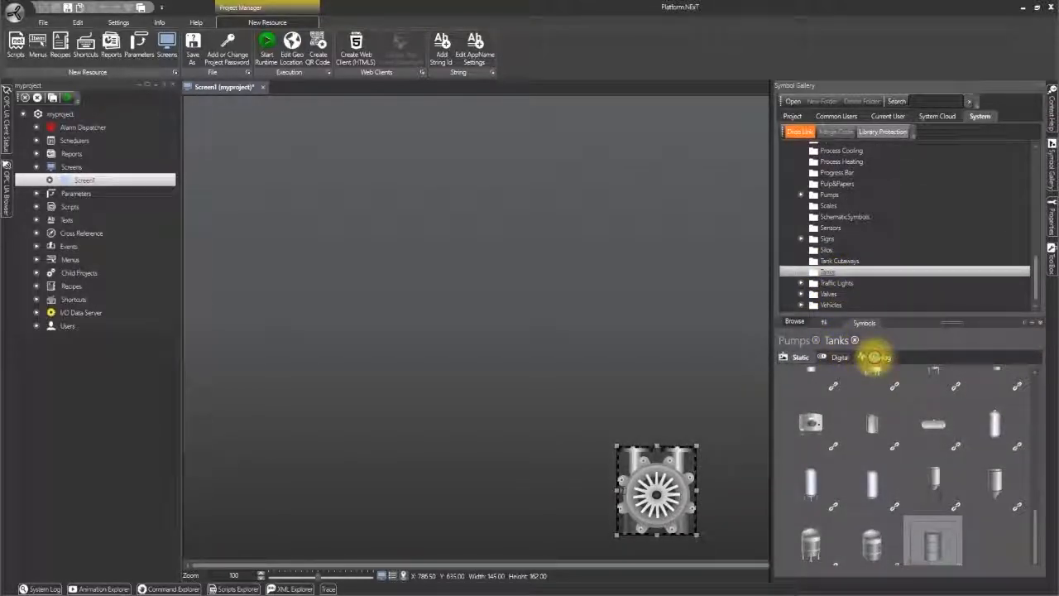
click(876, 357)
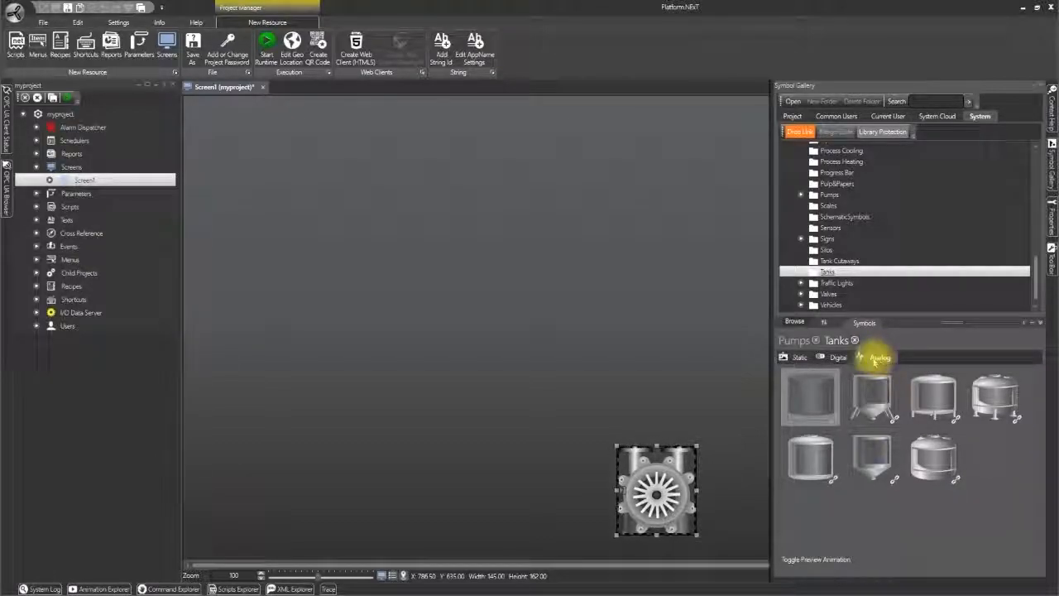
drag(822, 403, 264, 215)
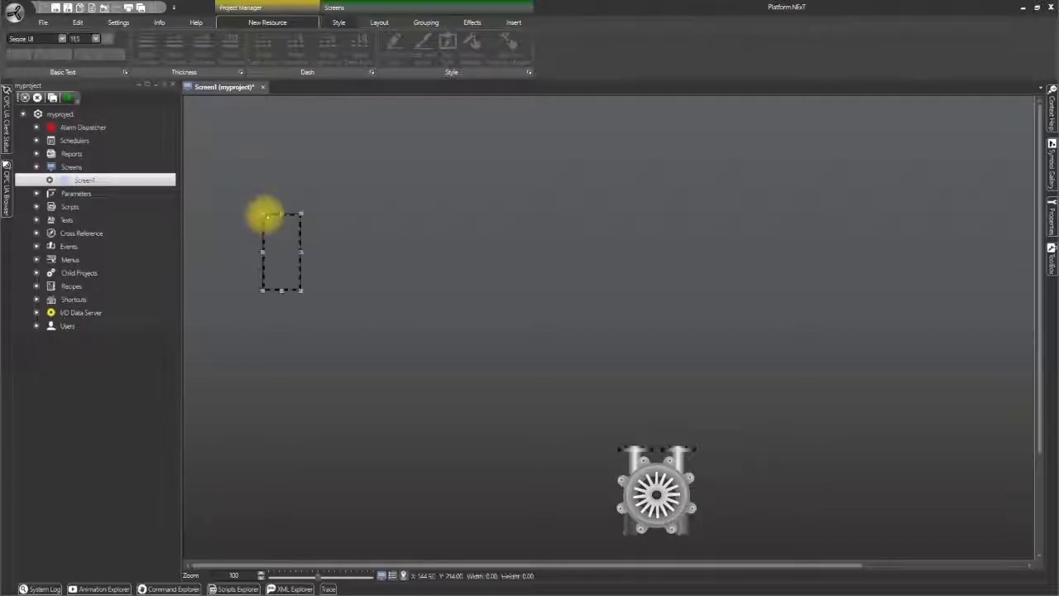
drag(301, 289, 411, 401)
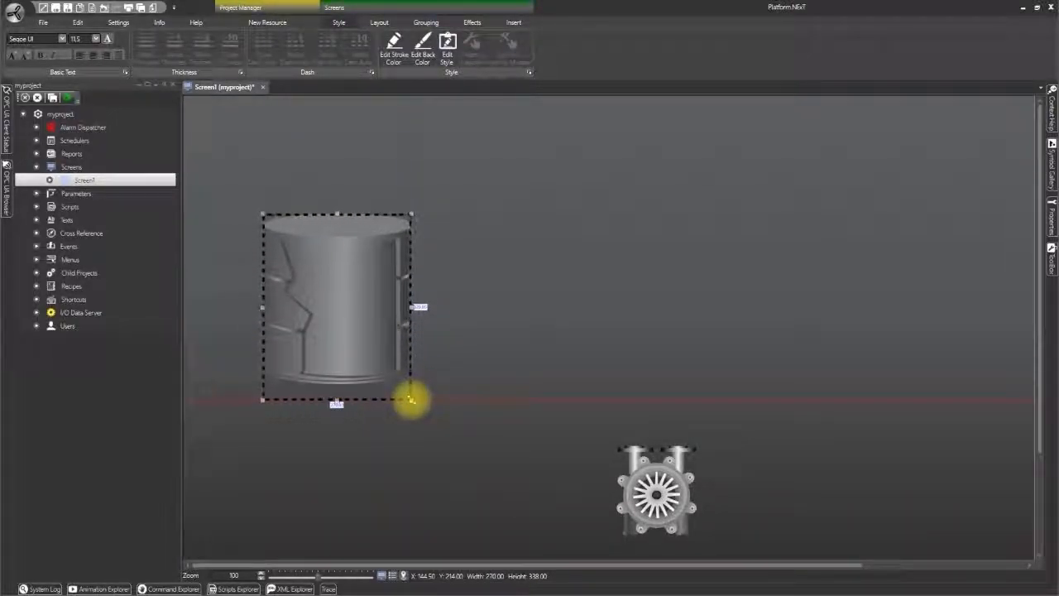
drag(371, 366, 340, 282)
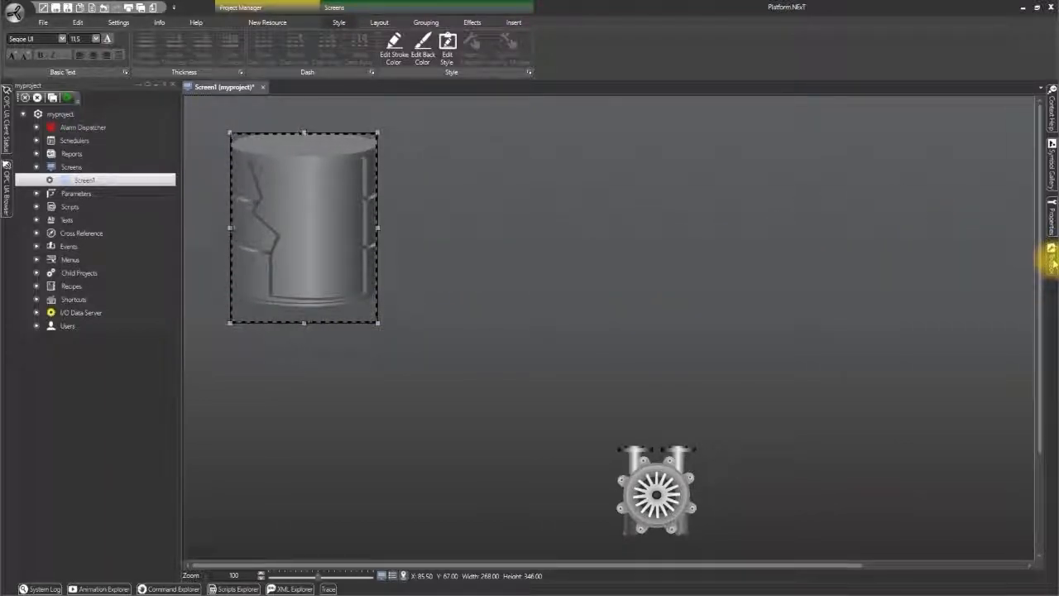
- Add a pipe drawing, starting it at the tank's base and setting its second point straight below the tank
click(1053, 258)
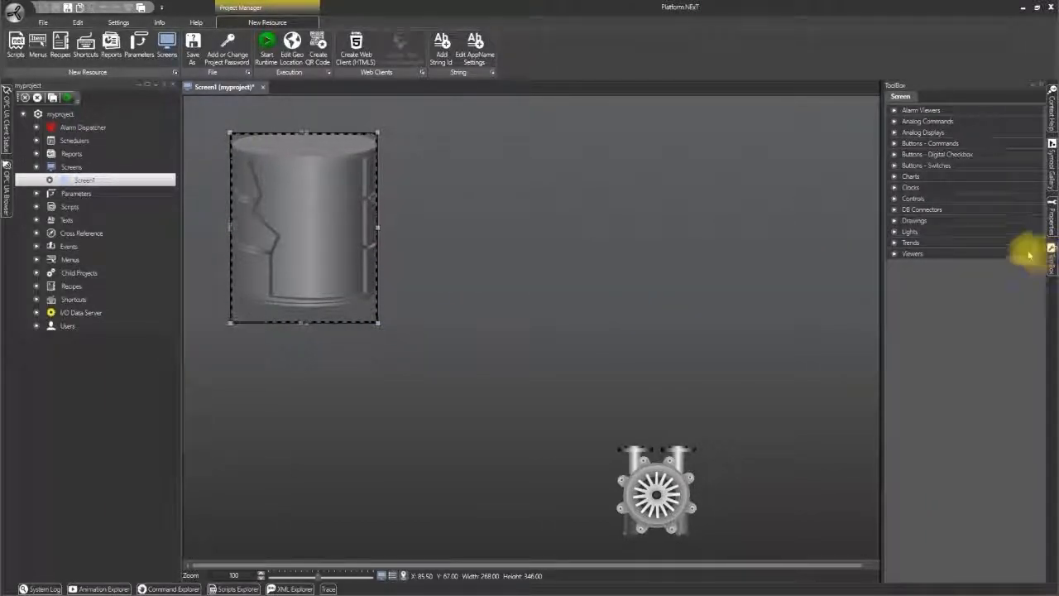
click(895, 222)
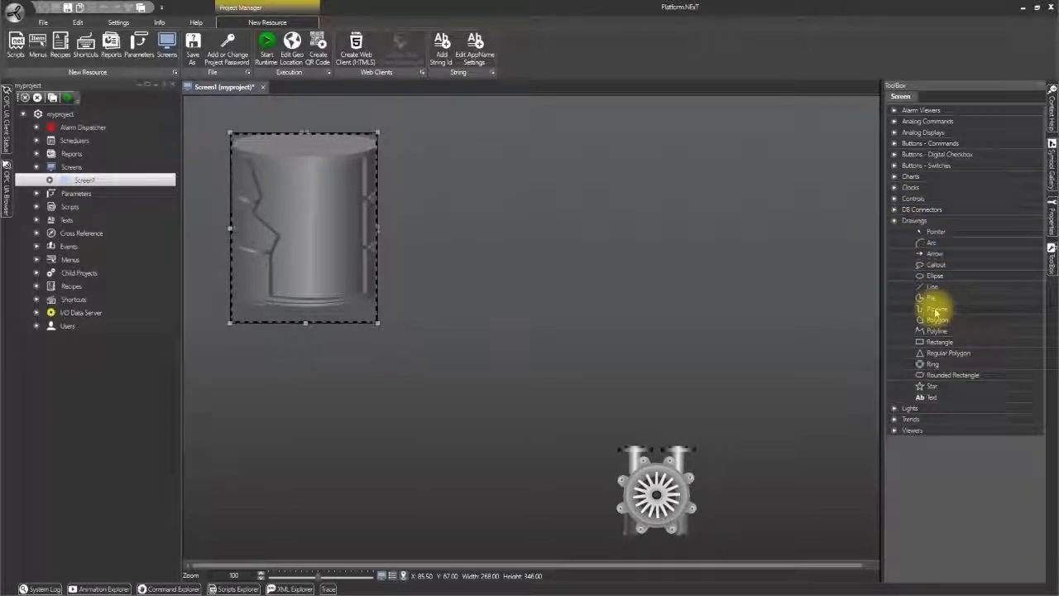
click(936, 309)
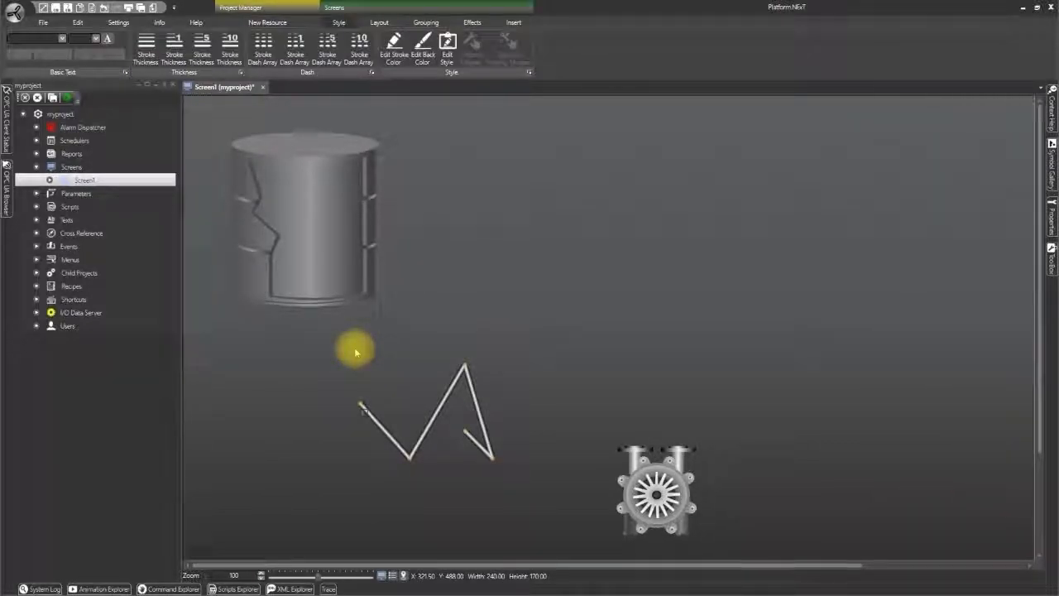
drag(361, 405, 312, 290)
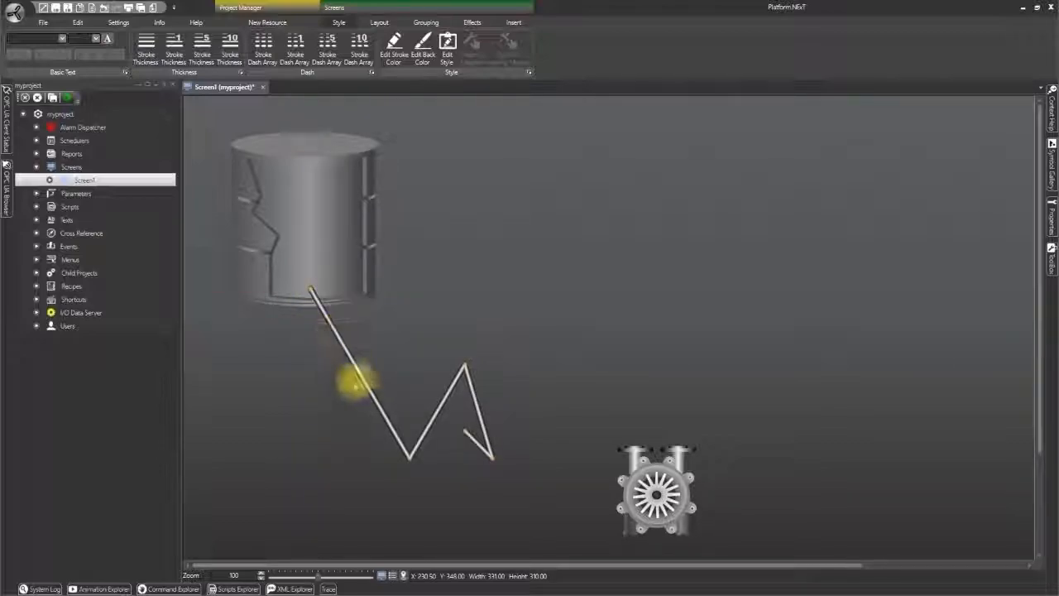
drag(410, 460, 313, 376)
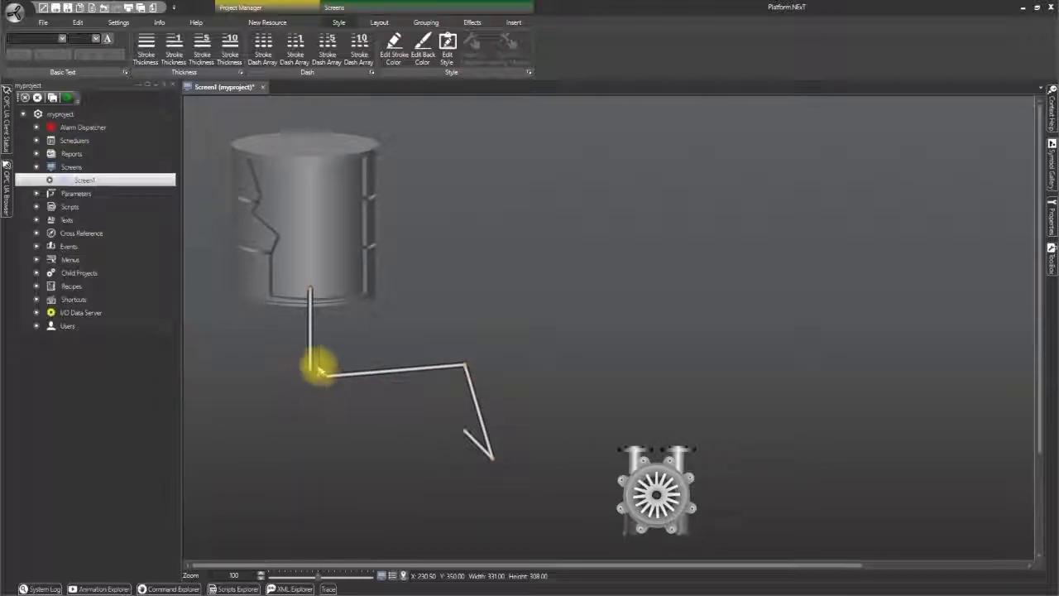
- Set the layout grid to 5 and enable grid snapping
click(379, 23)
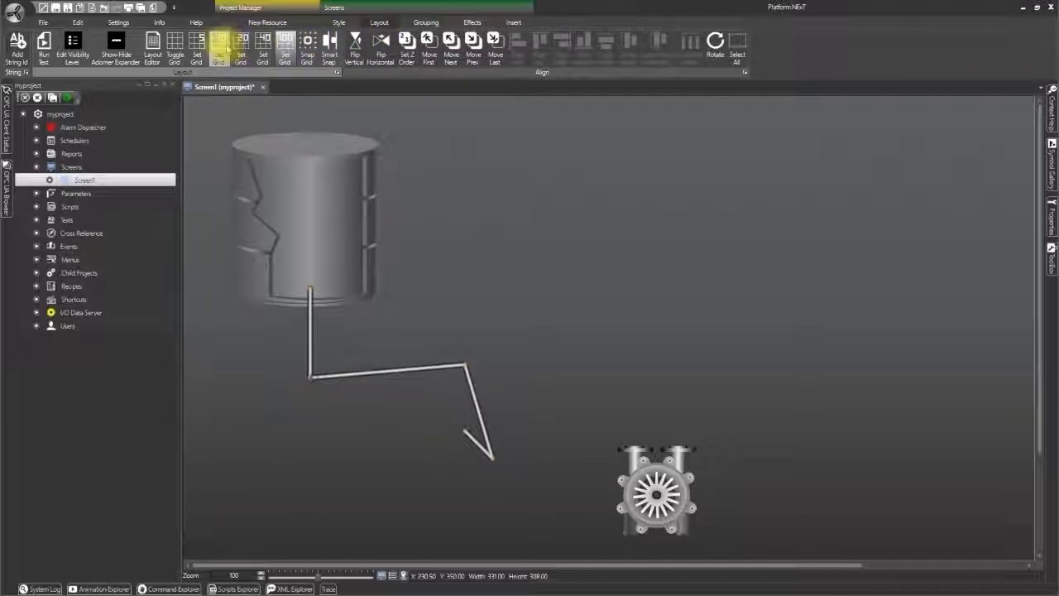
click(197, 43)
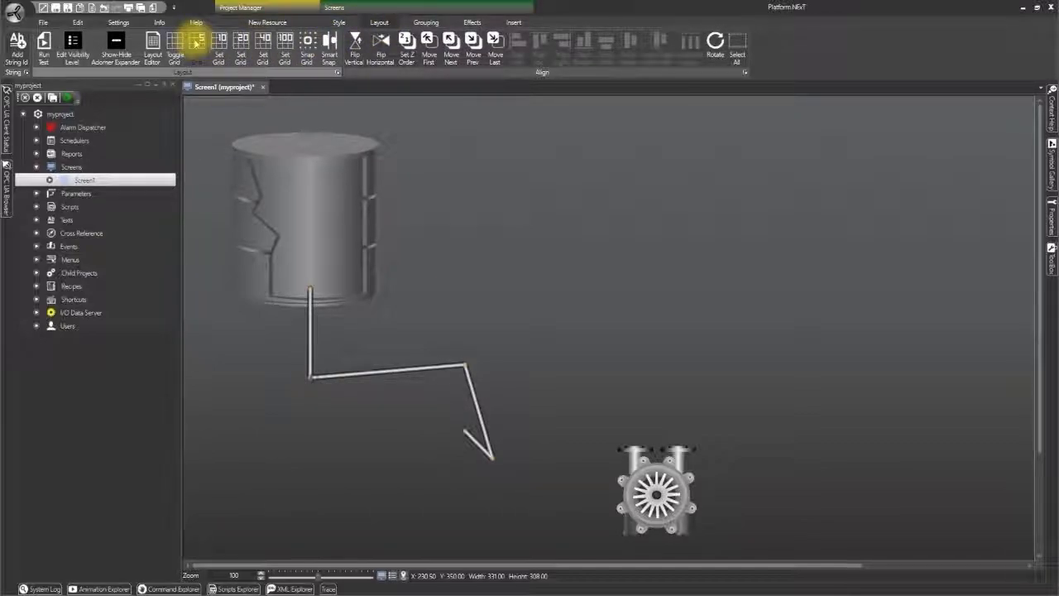
click(308, 46)
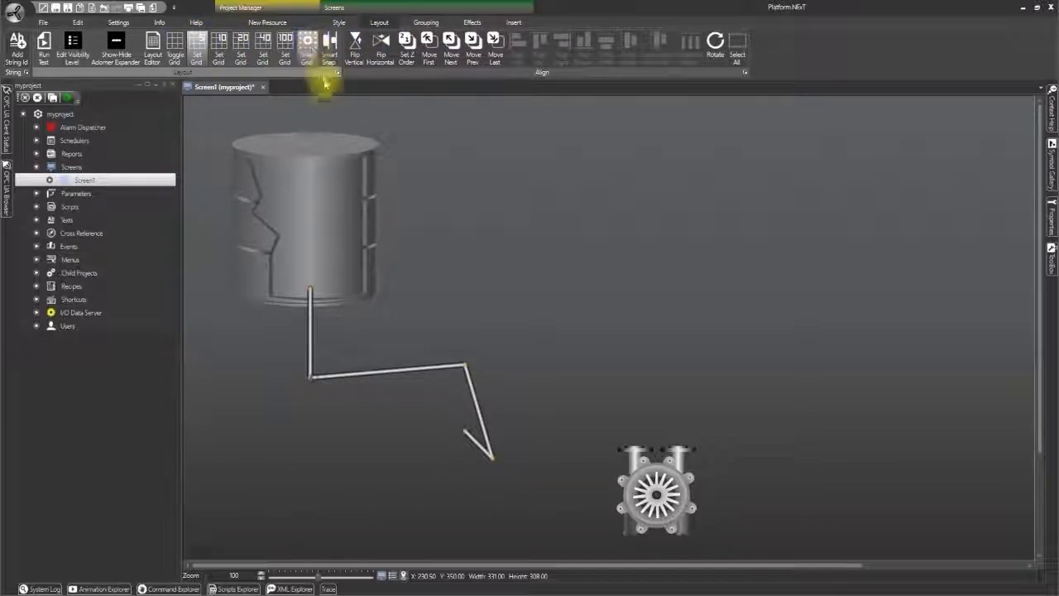
- Route the pipe at right angles from the tank's base across and down into the pump's left port
drag(309, 379, 310, 376)
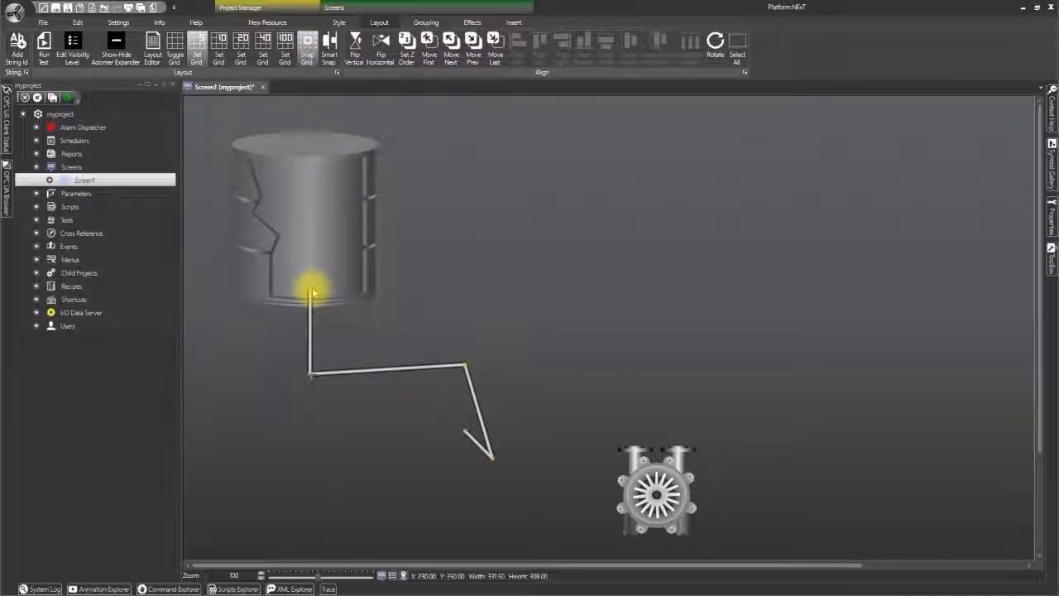
drag(312, 292, 311, 291)
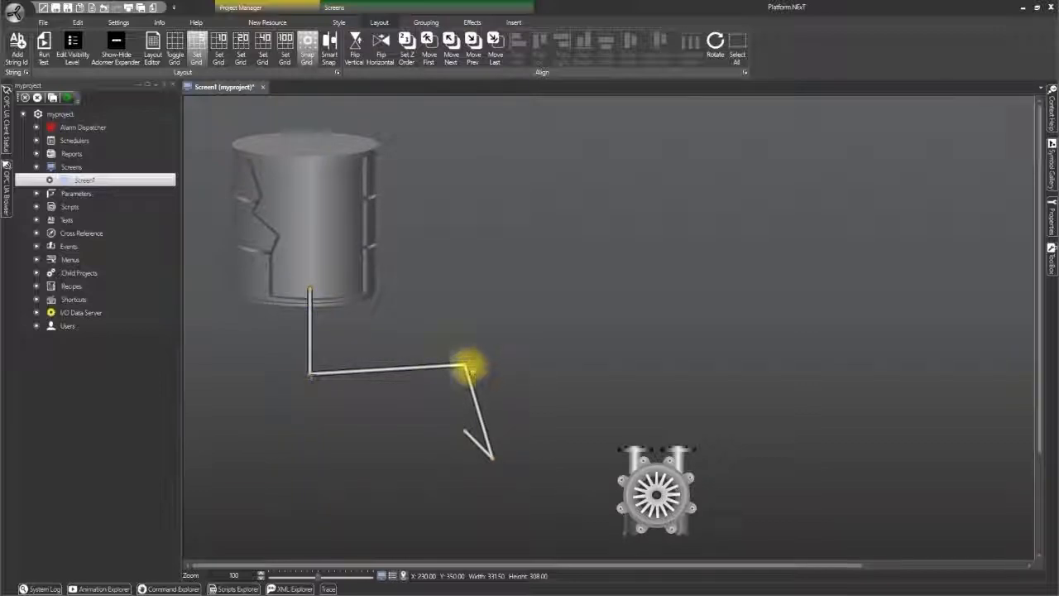
drag(468, 367, 622, 377)
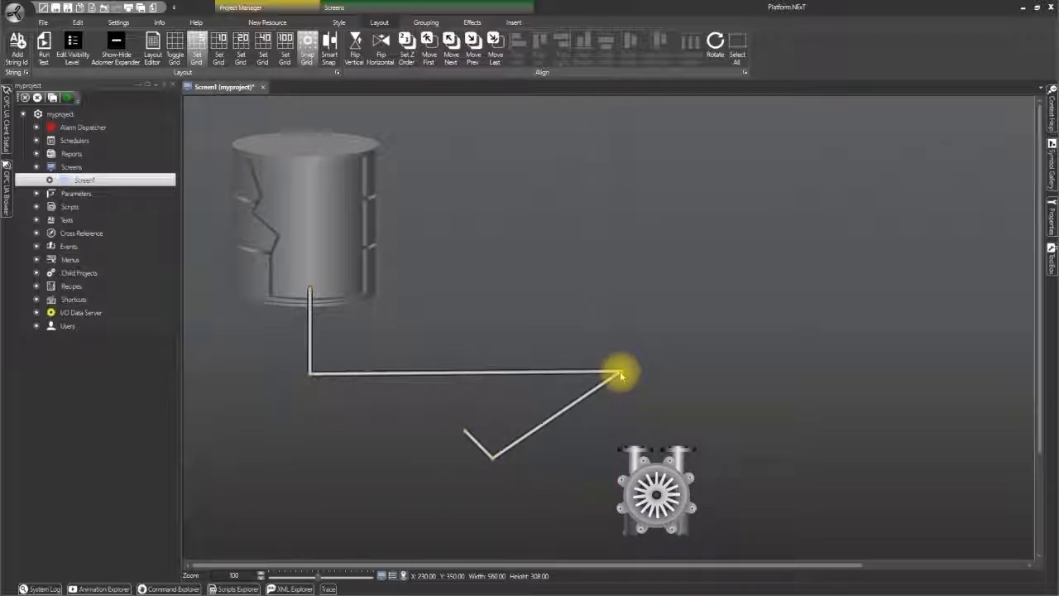
drag(622, 377, 630, 375)
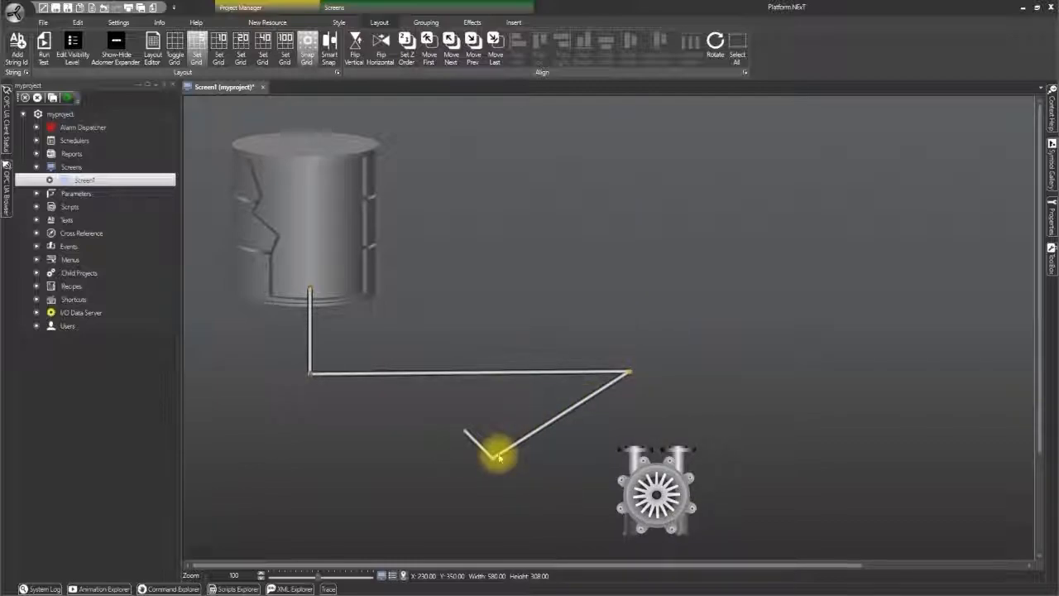
drag(494, 461, 638, 480)
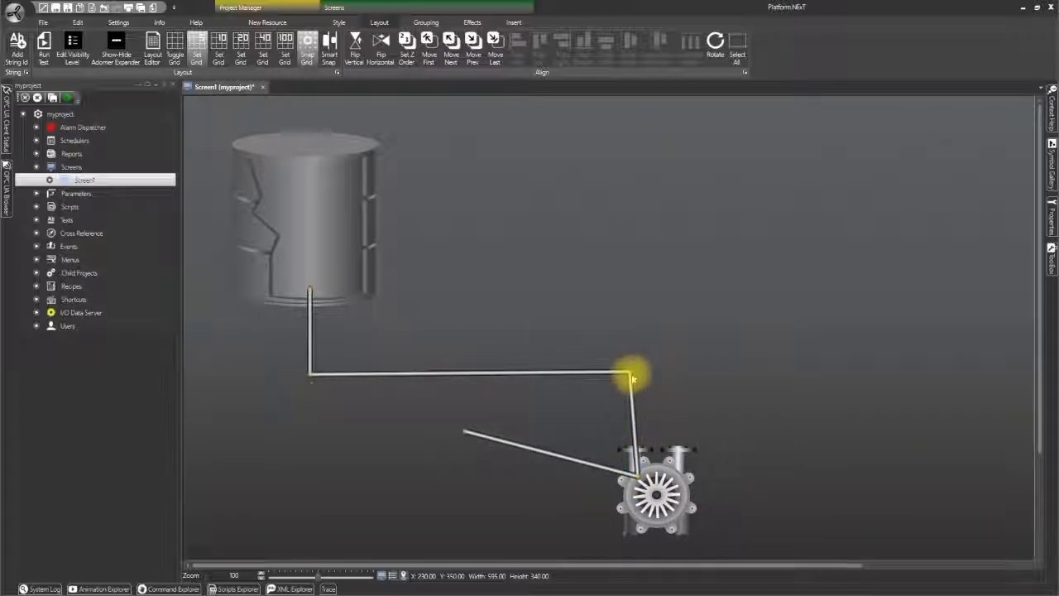
drag(631, 374, 637, 377)
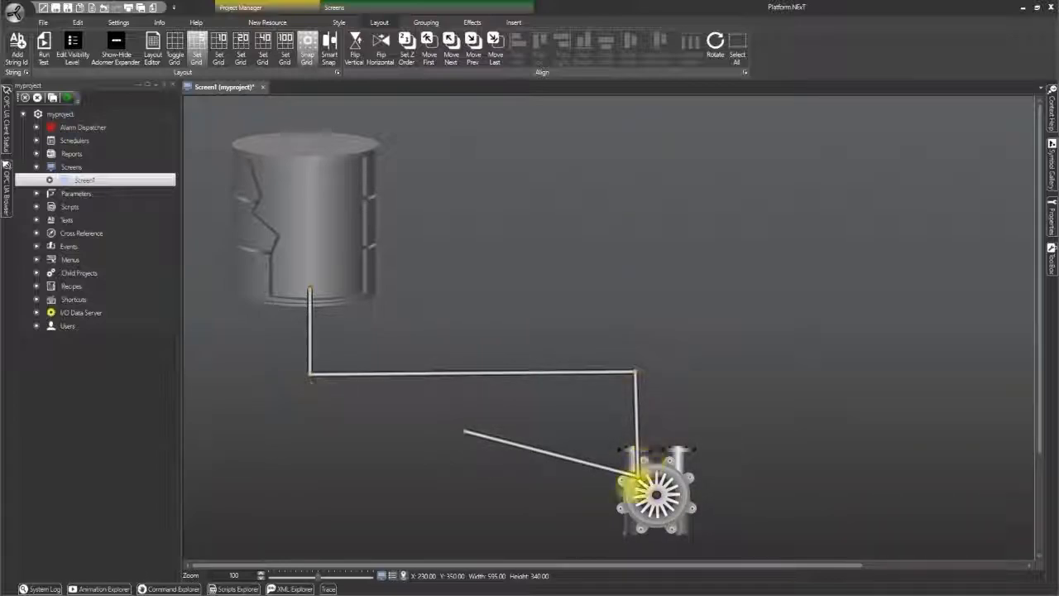
drag(639, 475, 635, 476)
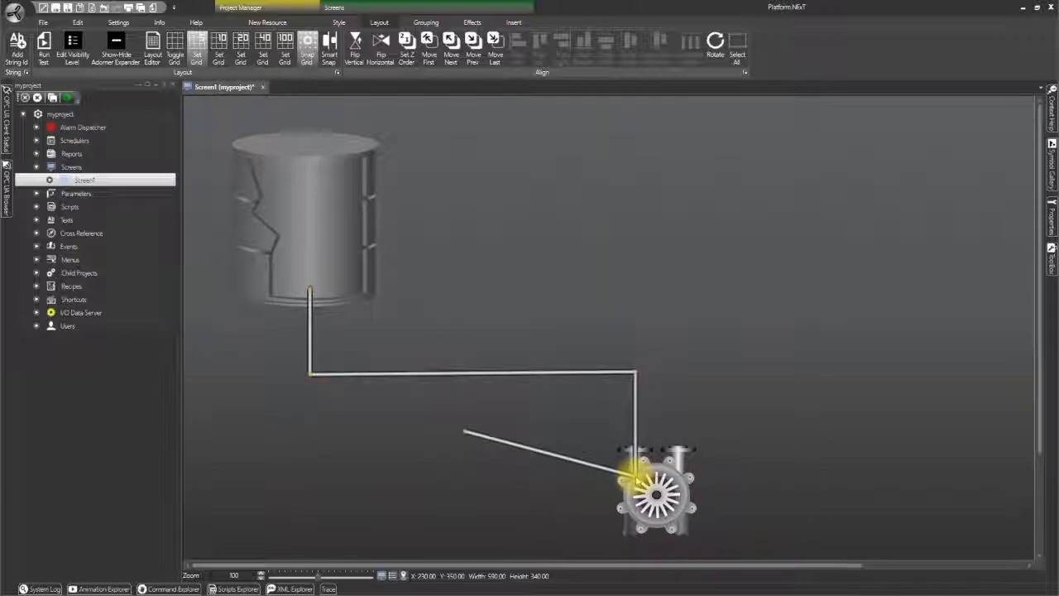
- Extend the pipe's end far right of the pump and add two points so it rises from the right port at a right angle
drag(465, 433, 953, 377)
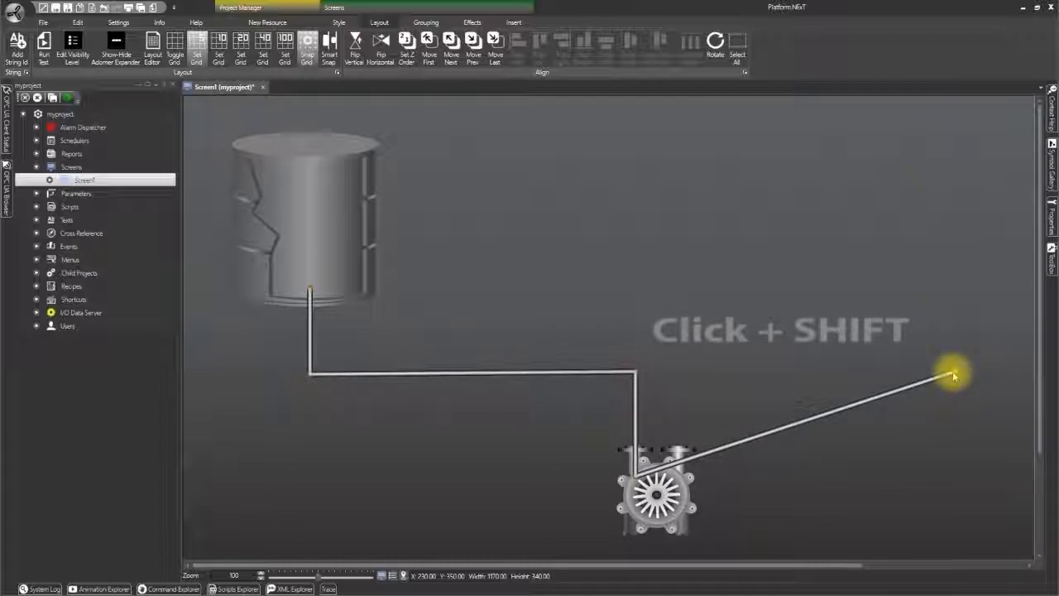
shift+click(802, 425)
drag(803, 423, 677, 377)
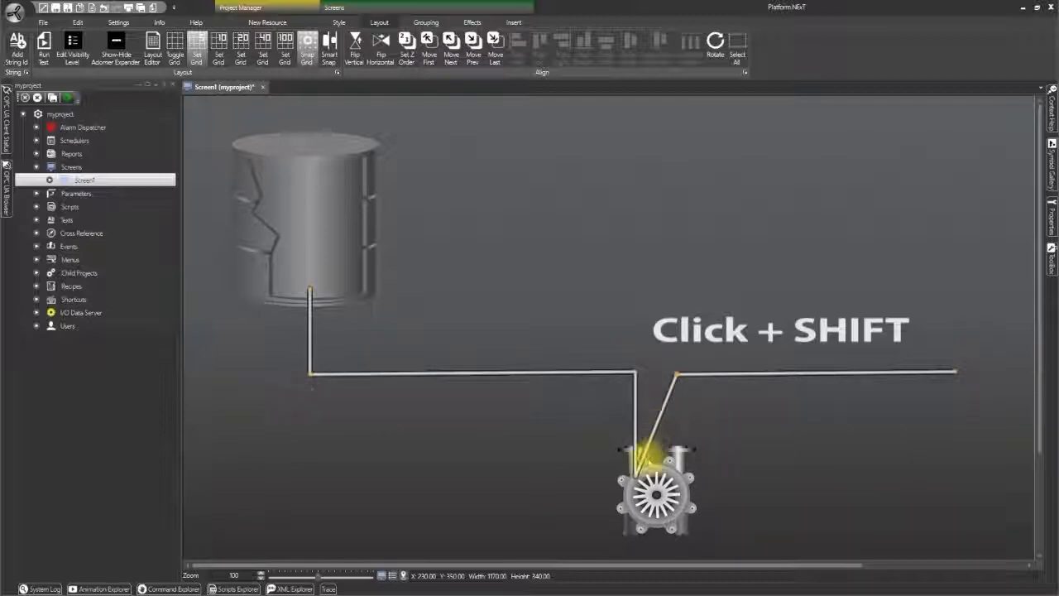
shift+click(653, 440)
drag(653, 441, 685, 473)
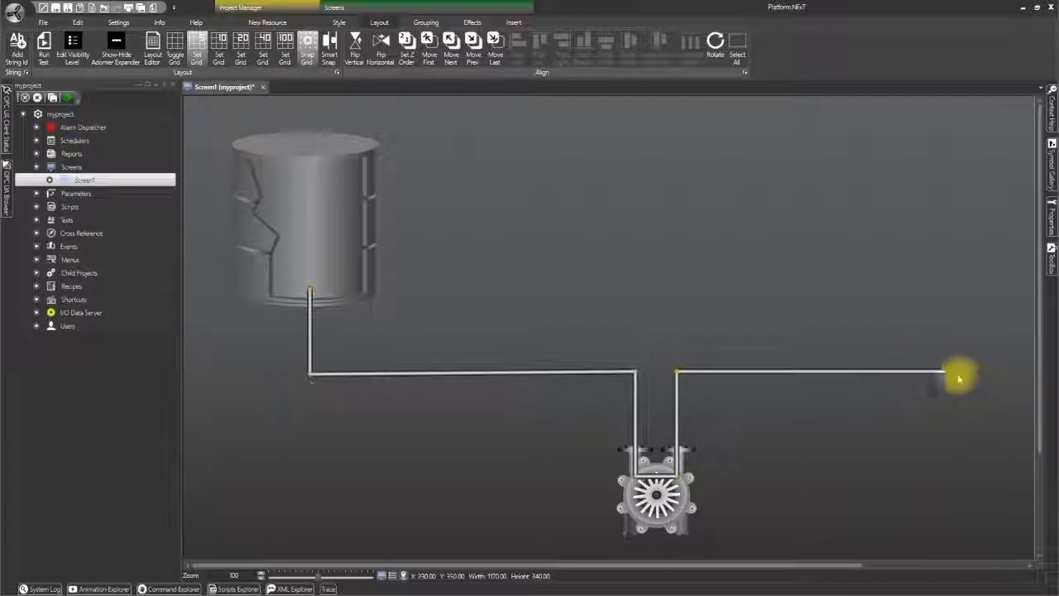
- Nudge the pipe's far right end slightly upward and set the pipe's stroke thickness to 20
drag(957, 375, 957, 373)
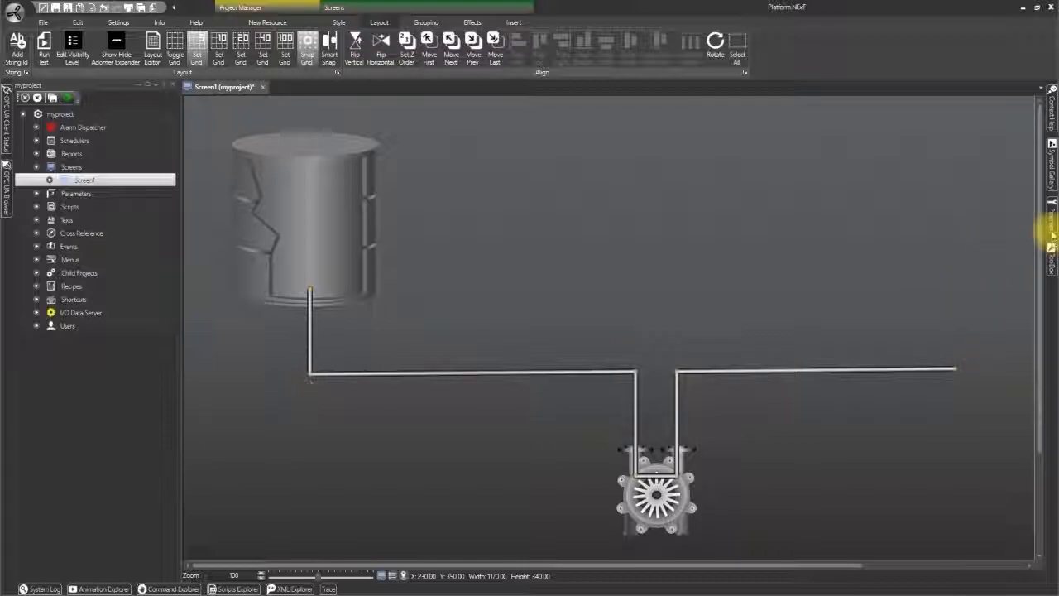
click(1051, 223)
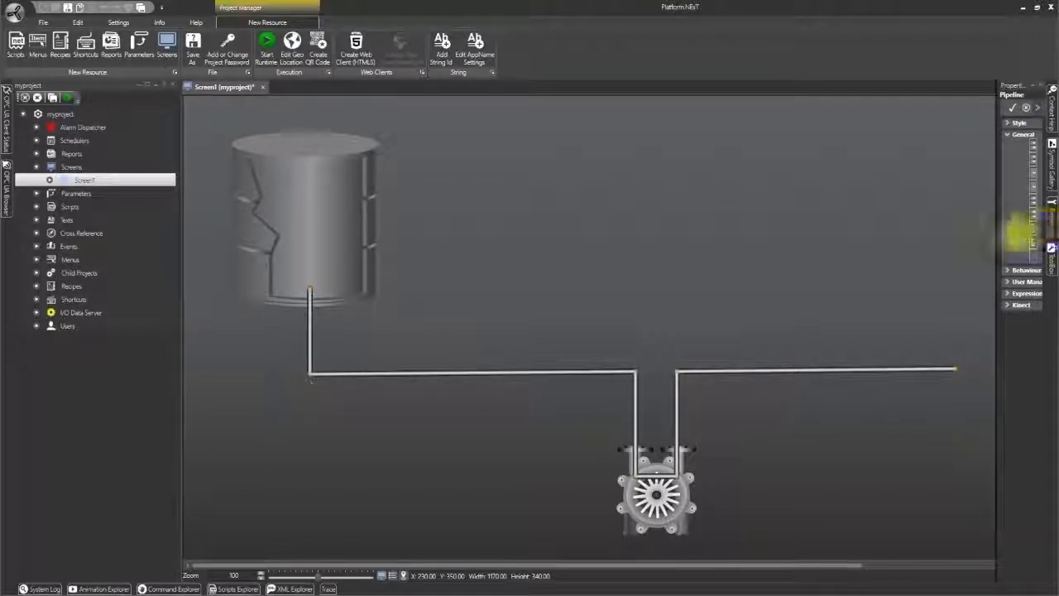
drag(998, 235, 855, 240)
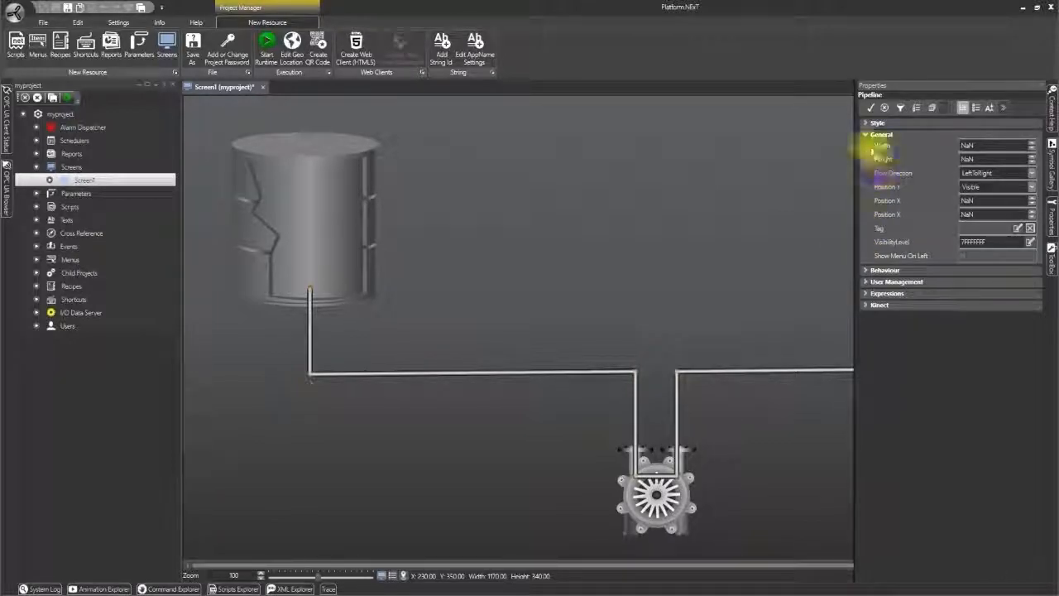
click(865, 123)
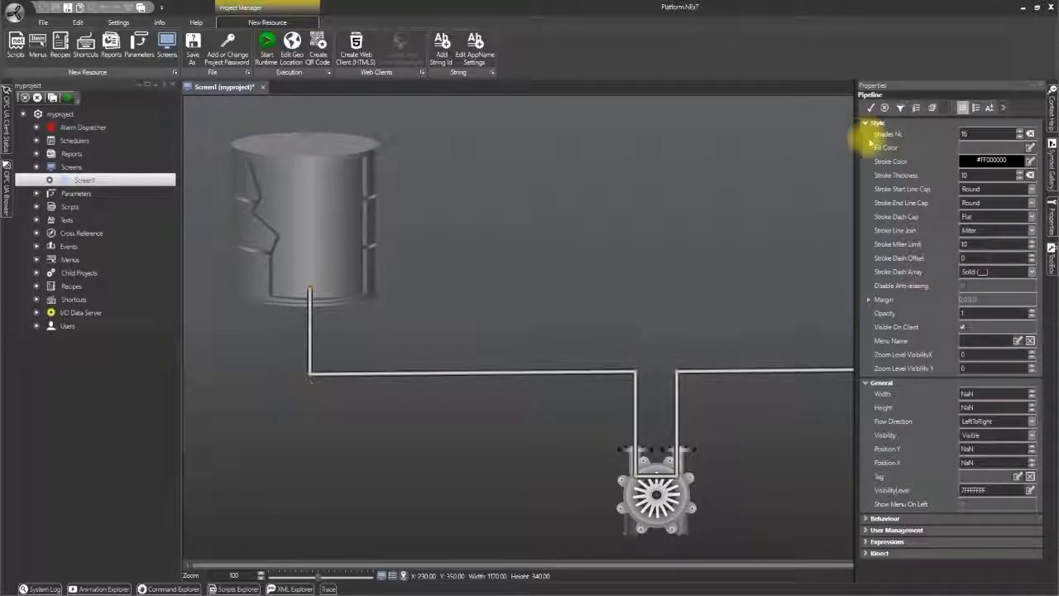
click(967, 174)
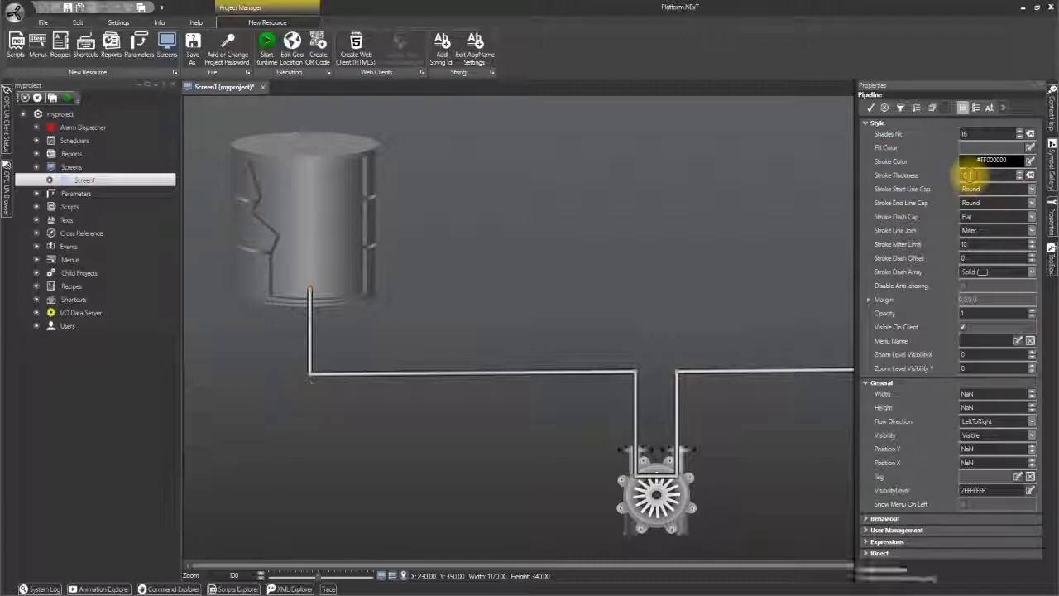
text(20)
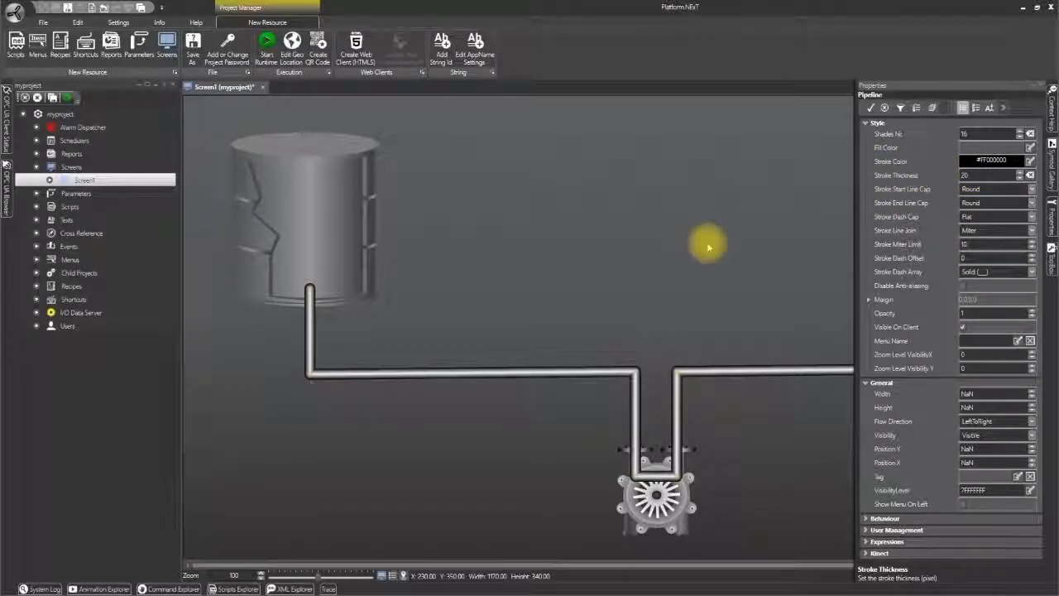
click(489, 170)
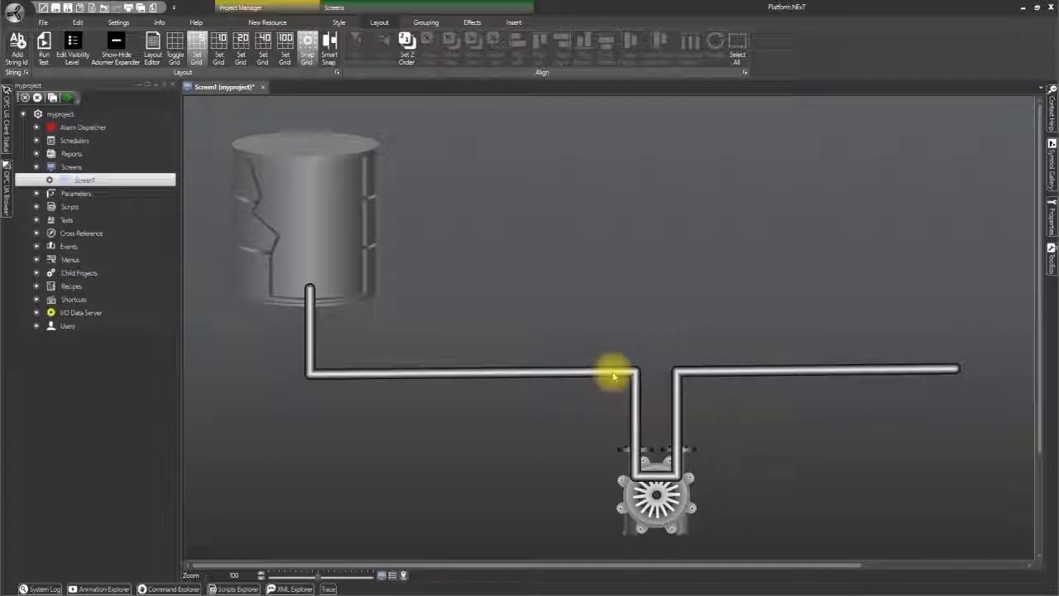
- Send the pipe behind the tank and pump in the stacking order and save the project
click(613, 375)
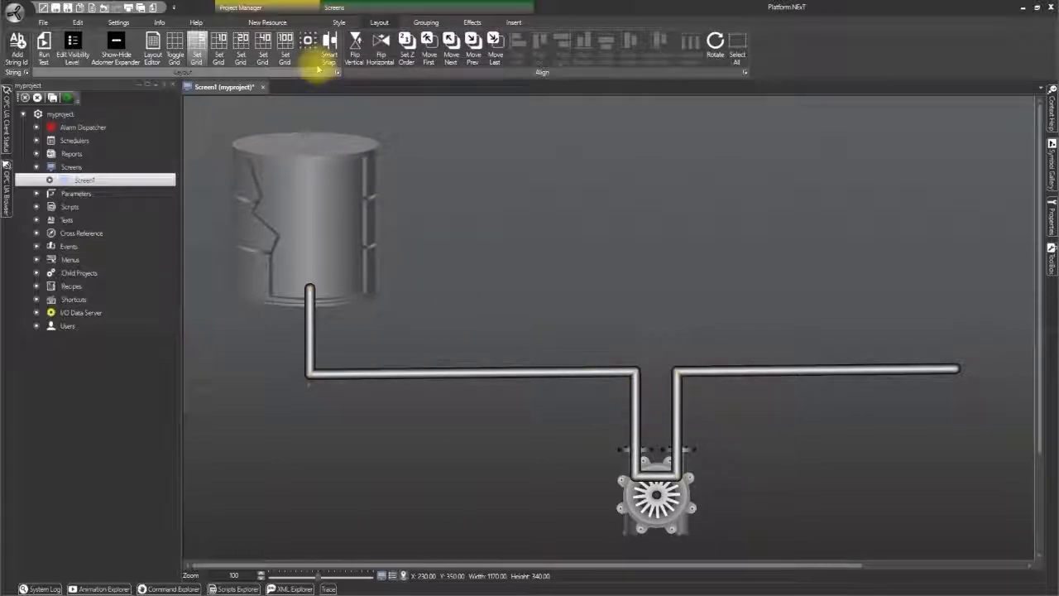
click(495, 48)
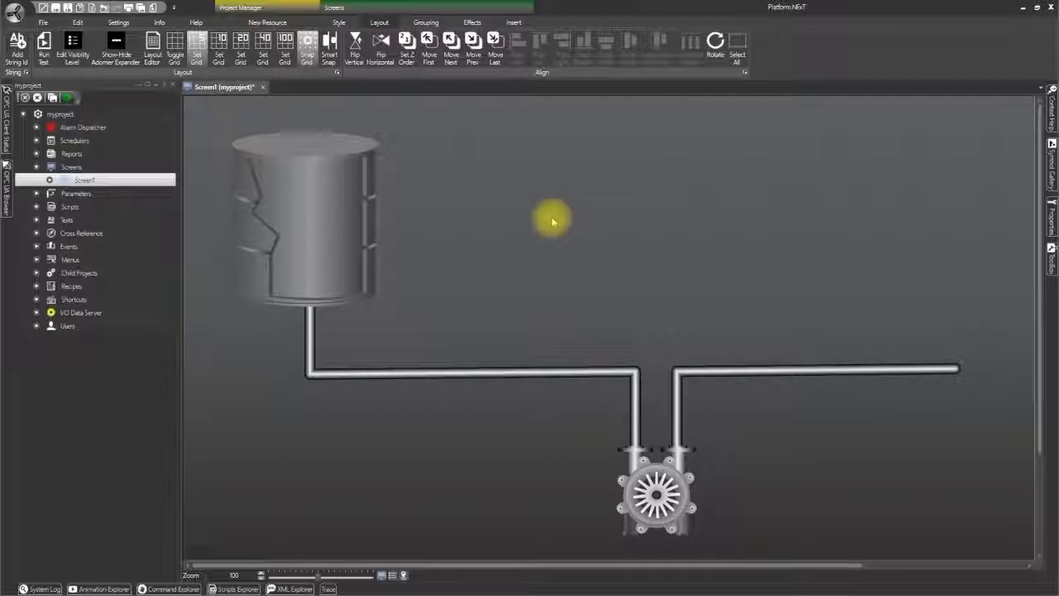
click(52, 97)
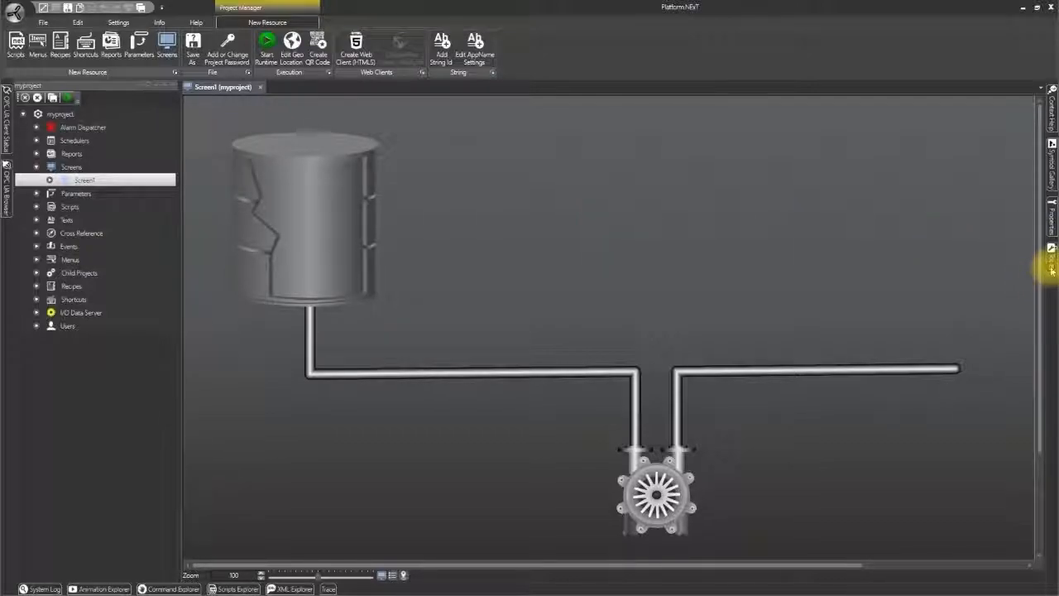
- Place an Industrial Short Selector 2 Pos switch, about 134 by 136, to the right of the pump
click(1052, 263)
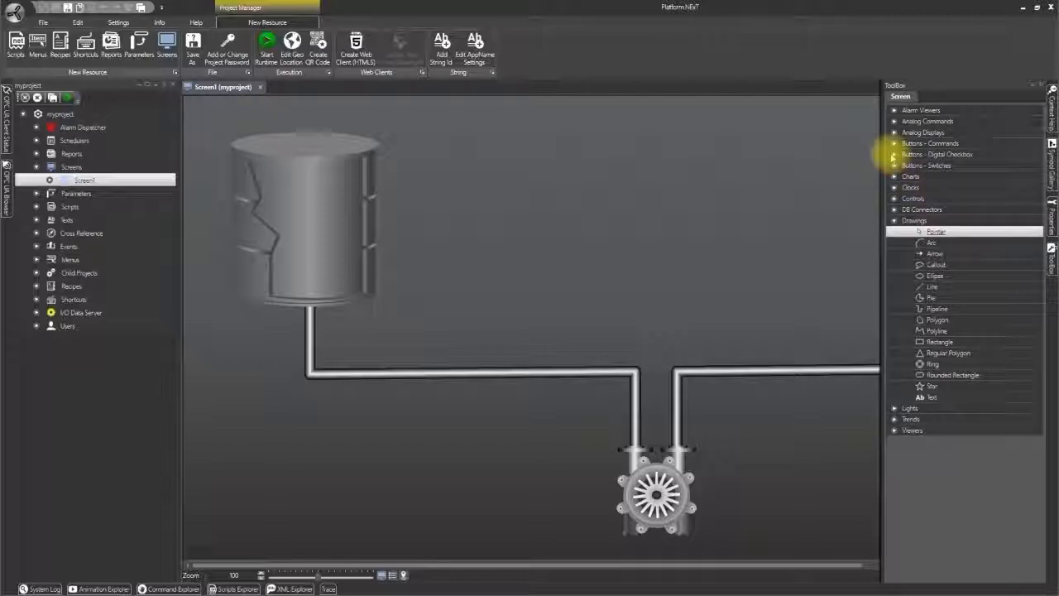
click(894, 166)
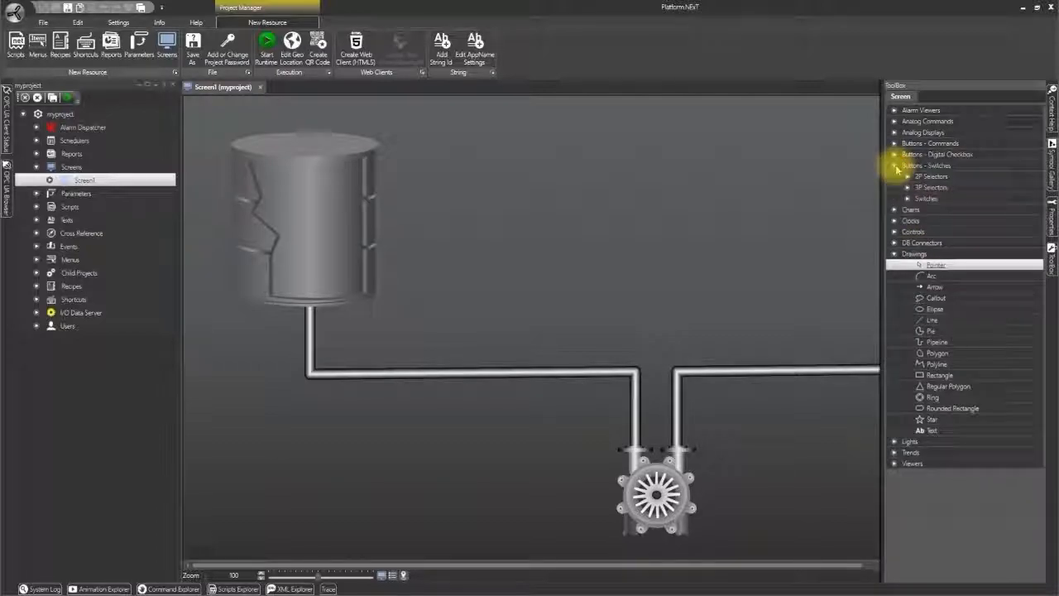
click(907, 176)
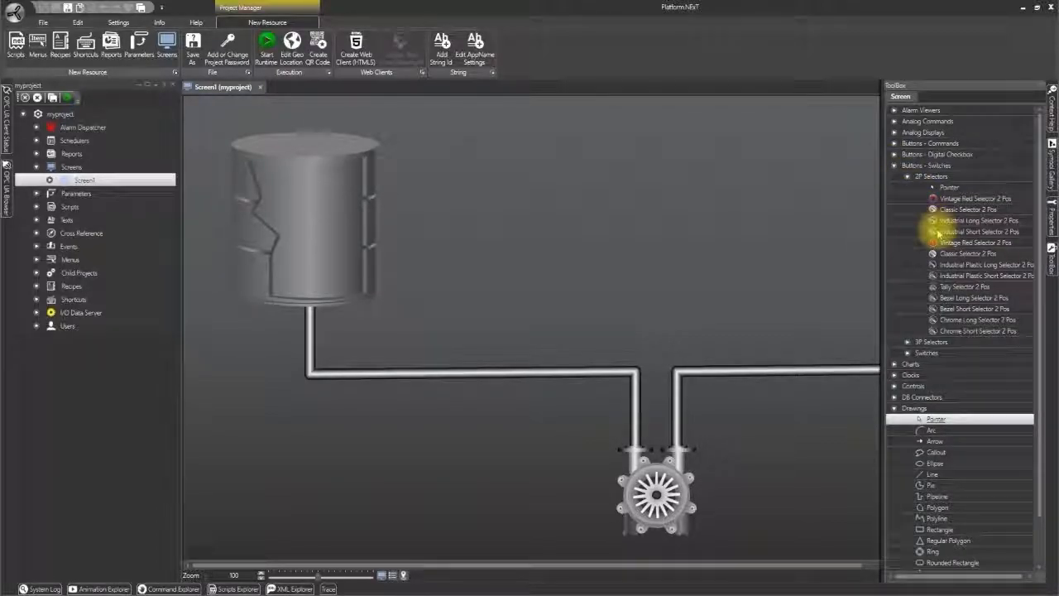
drag(938, 233, 750, 451)
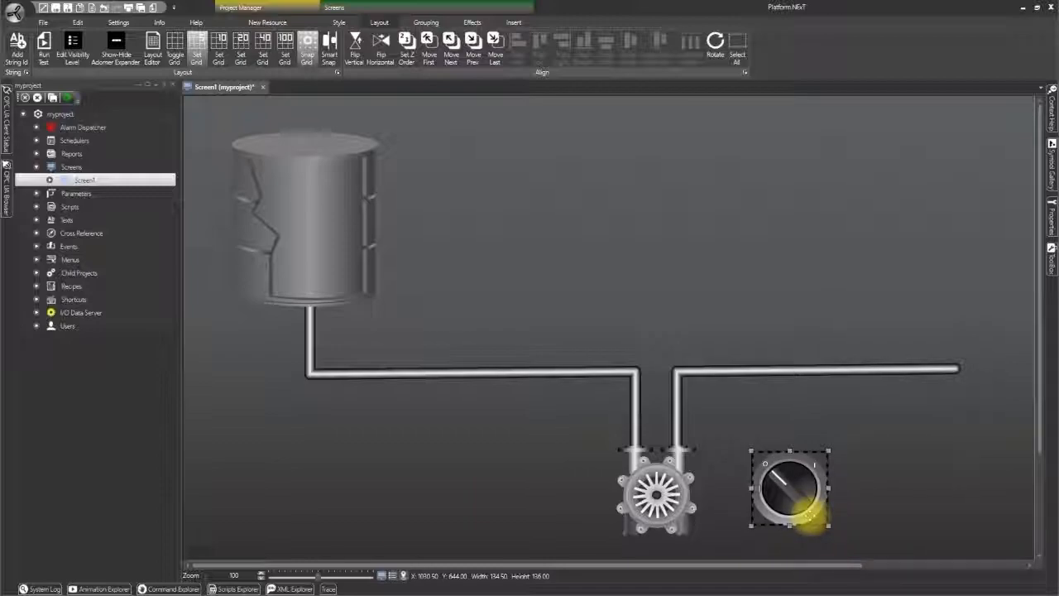
- Place a Potentiometer, Graduated Knob, about 178 by 174, below the tank and the pipe
click(1052, 265)
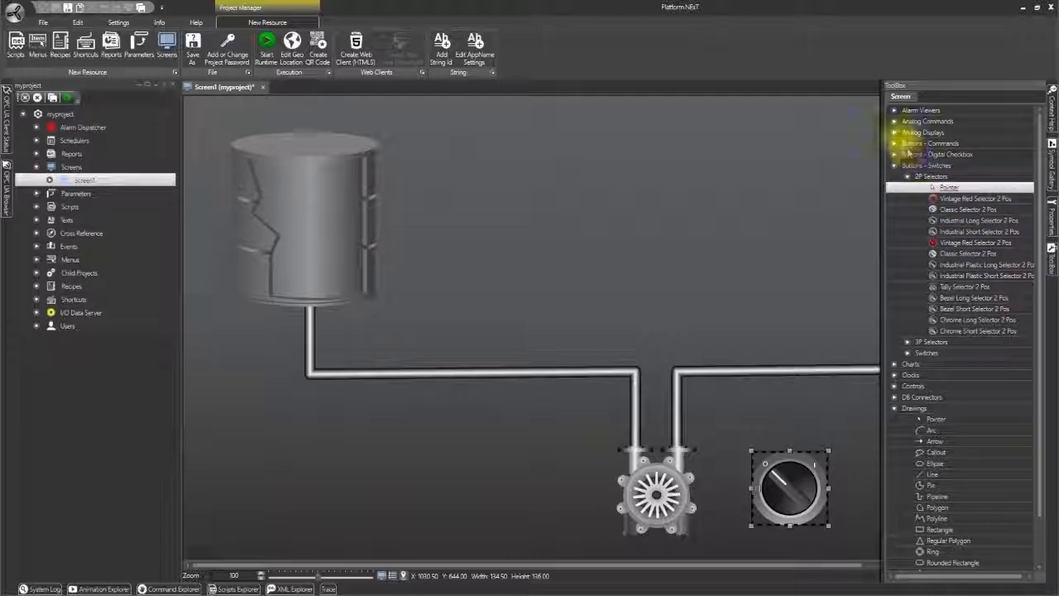
click(895, 121)
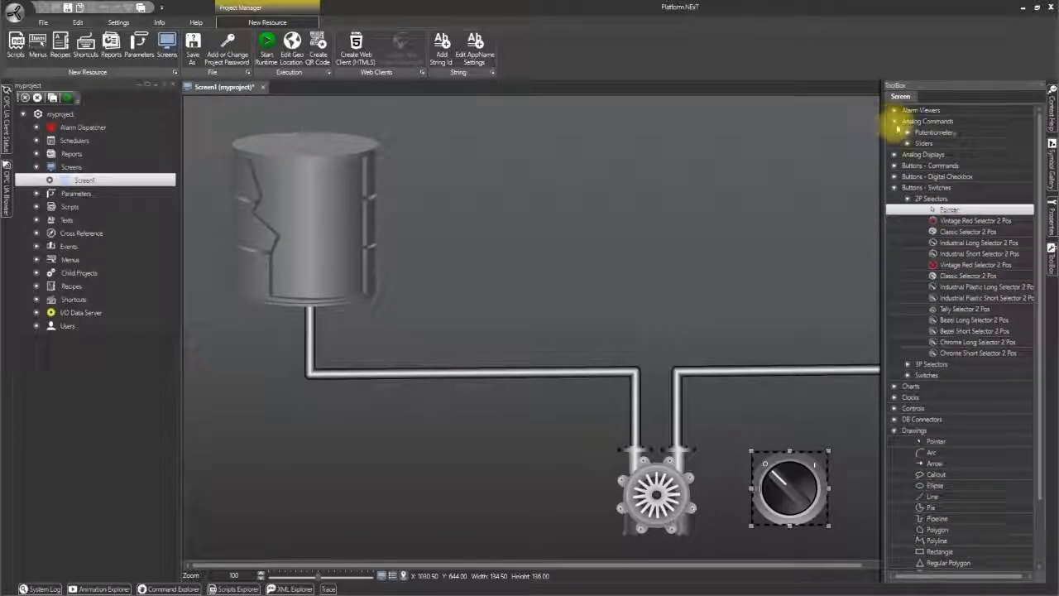
click(908, 134)
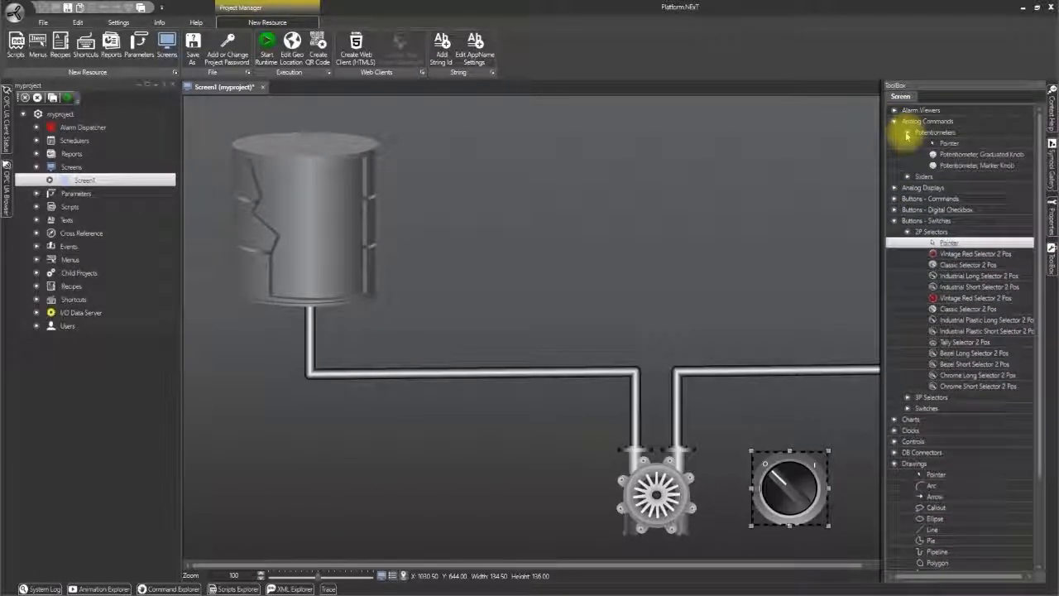
drag(950, 156, 220, 455)
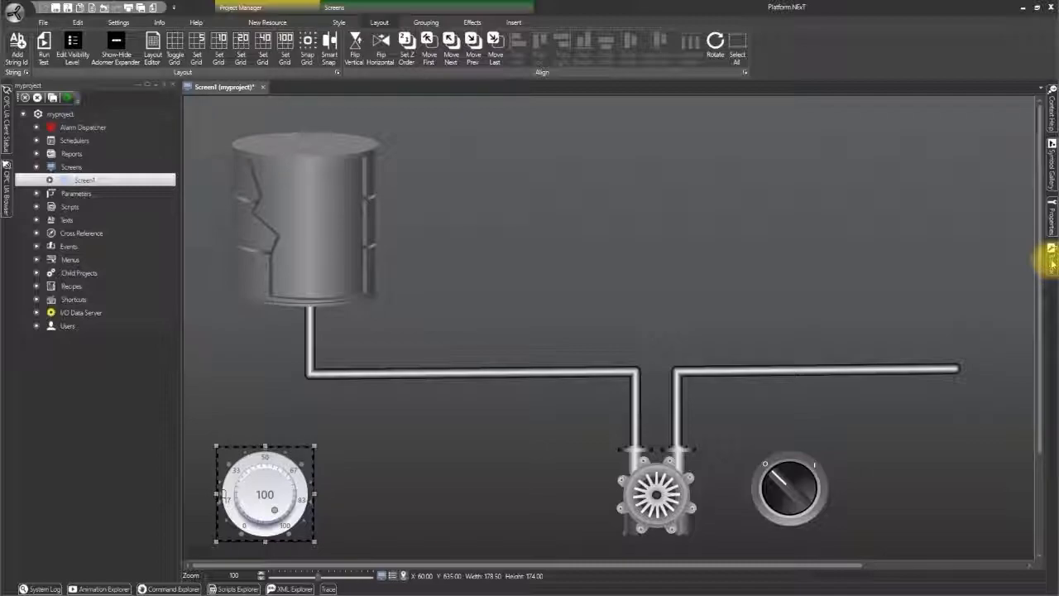
- Add a Circular Gauge Stylized, enlarge it to about 220 by 218 and position it over the pipe's right end
click(1051, 262)
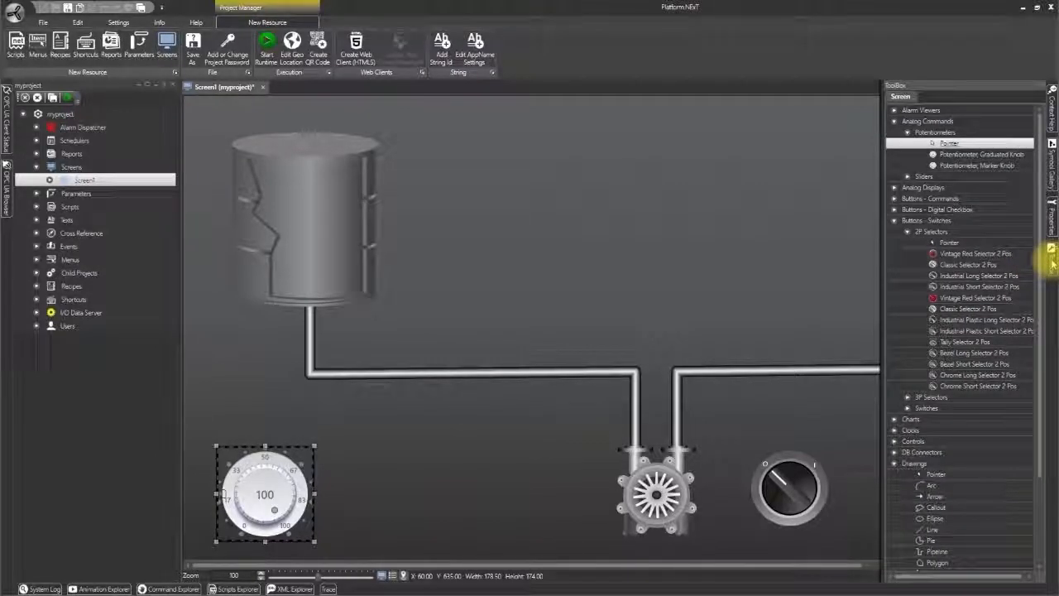
click(893, 187)
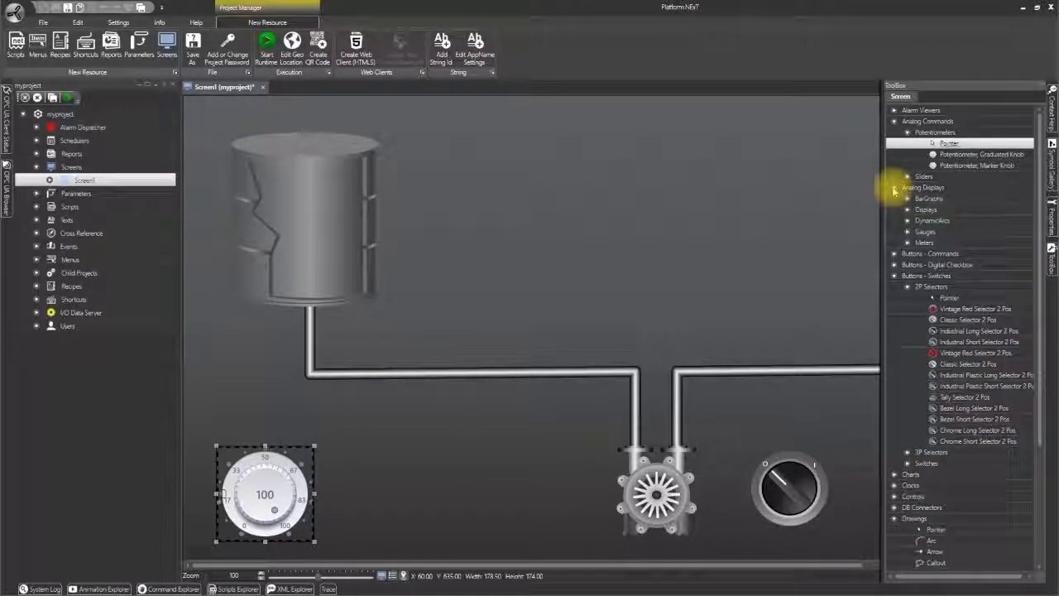
click(908, 232)
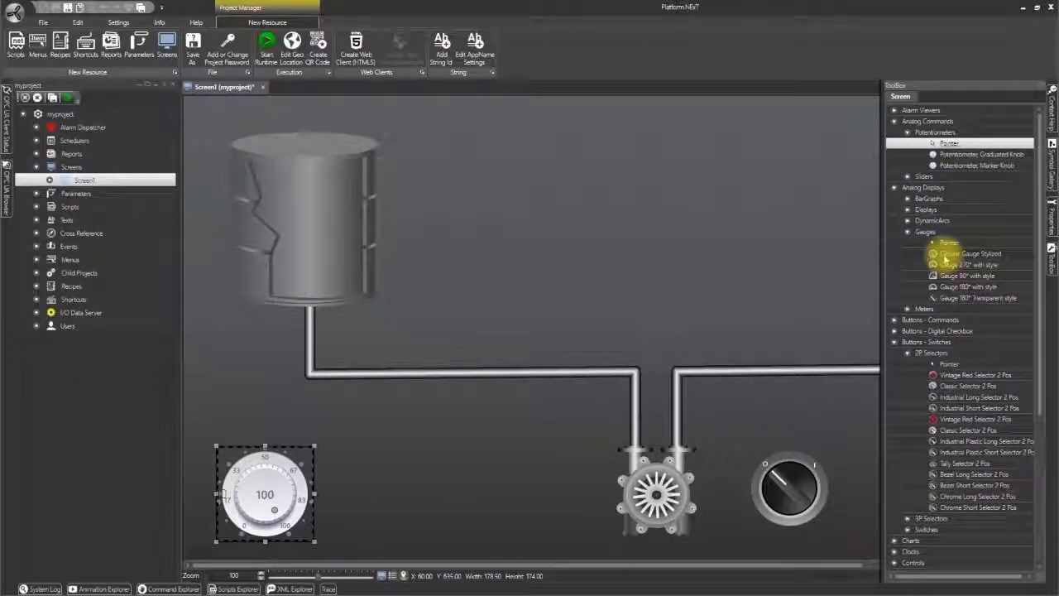
click(944, 254)
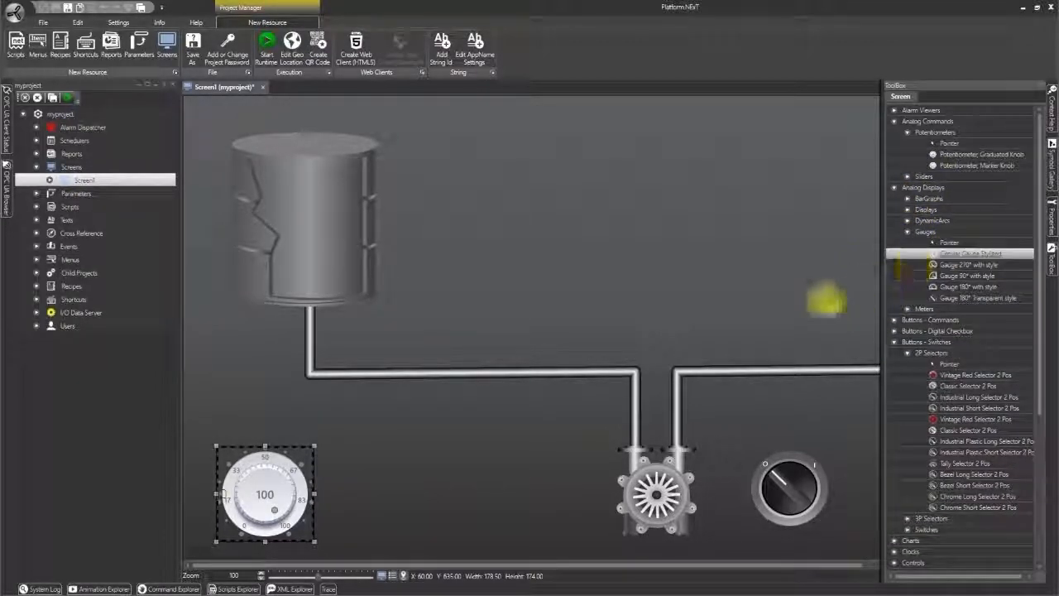
click(776, 221)
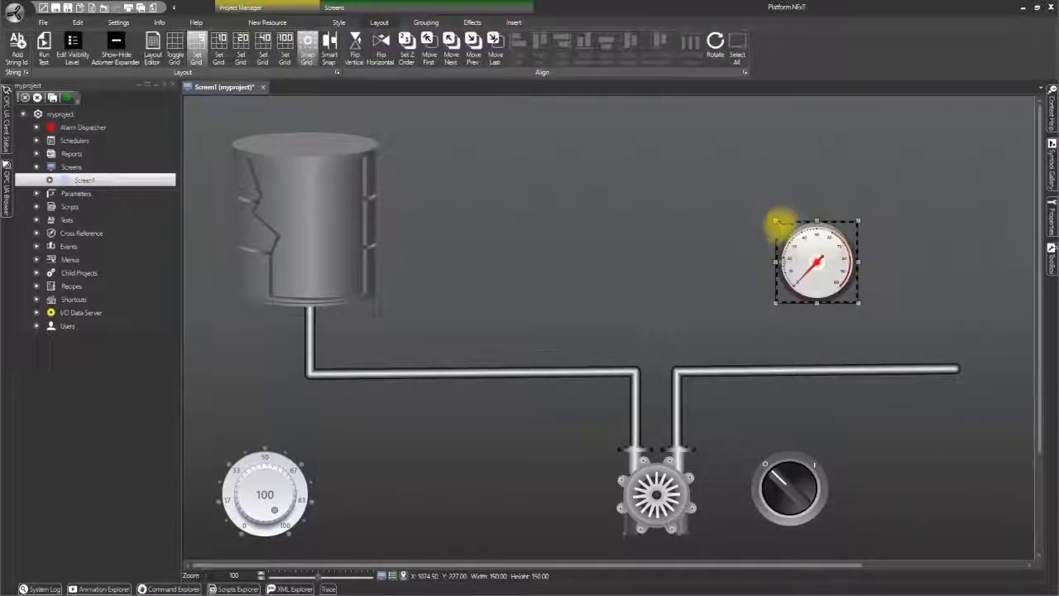
drag(859, 302, 896, 341)
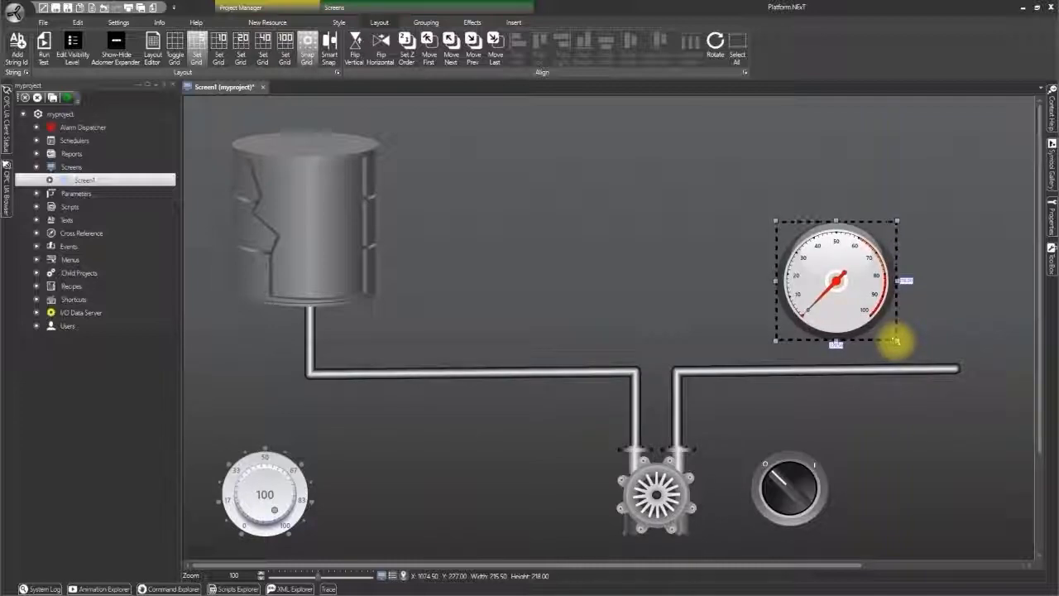
drag(863, 311, 959, 332)
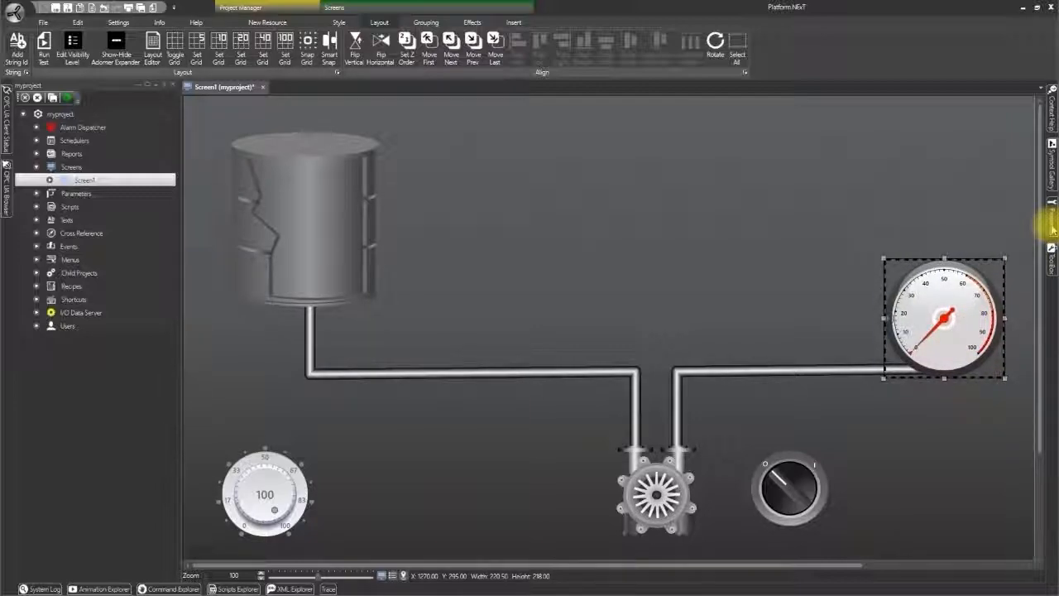
- Keep the circular gauge's properties docked beside the screen and set its gauge base style to Carbon
click(1054, 228)
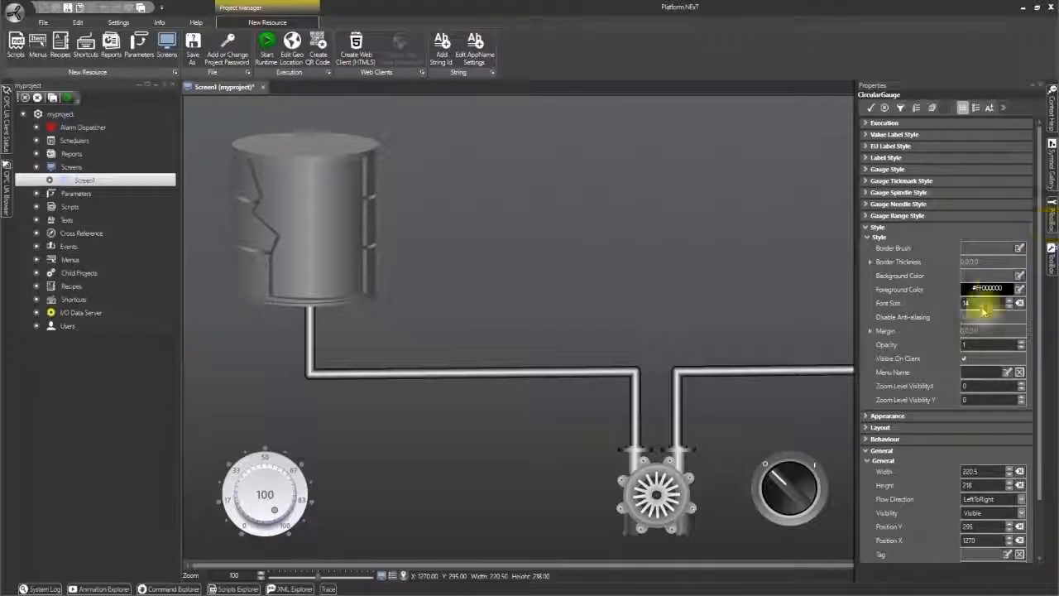
click(1045, 86)
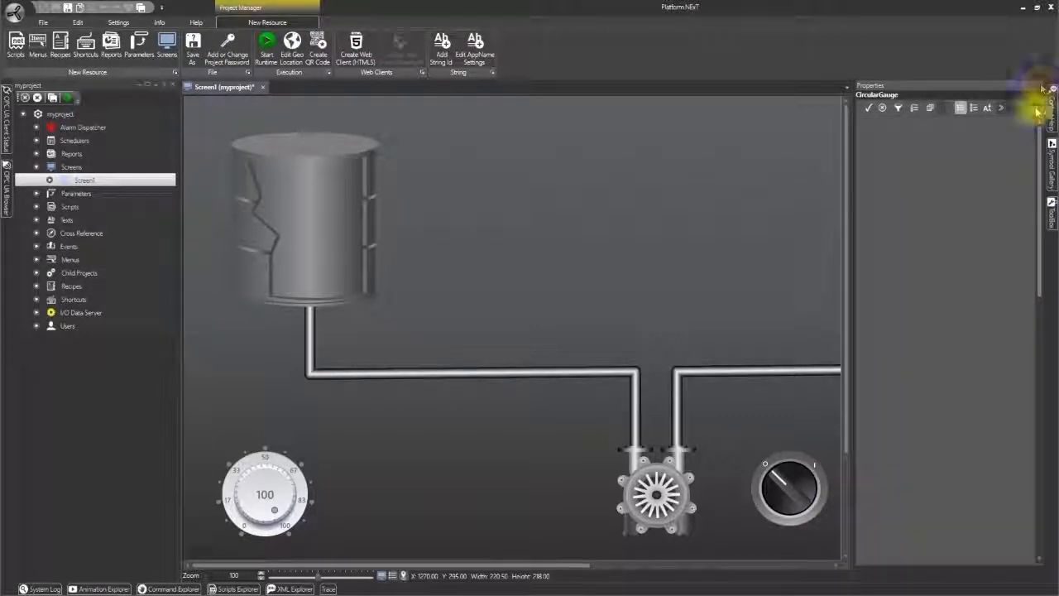
drag(584, 569, 707, 562)
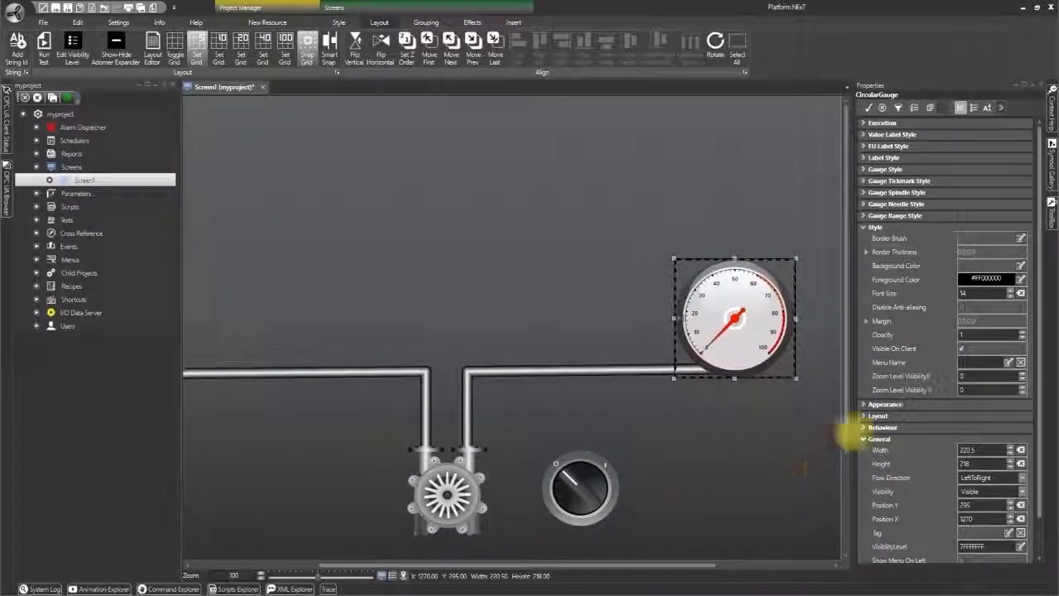
click(865, 170)
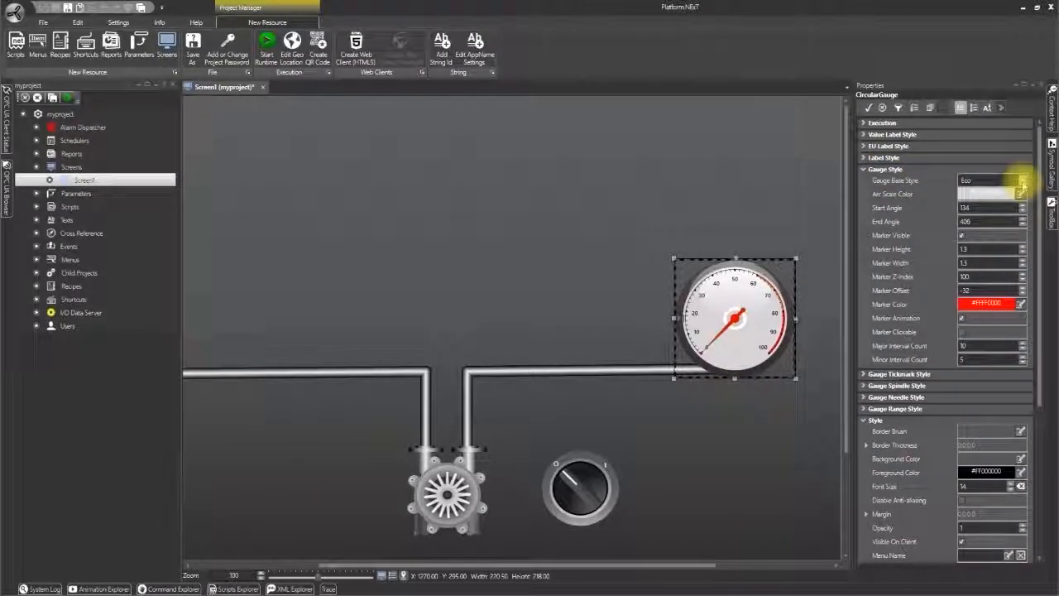
click(1023, 182)
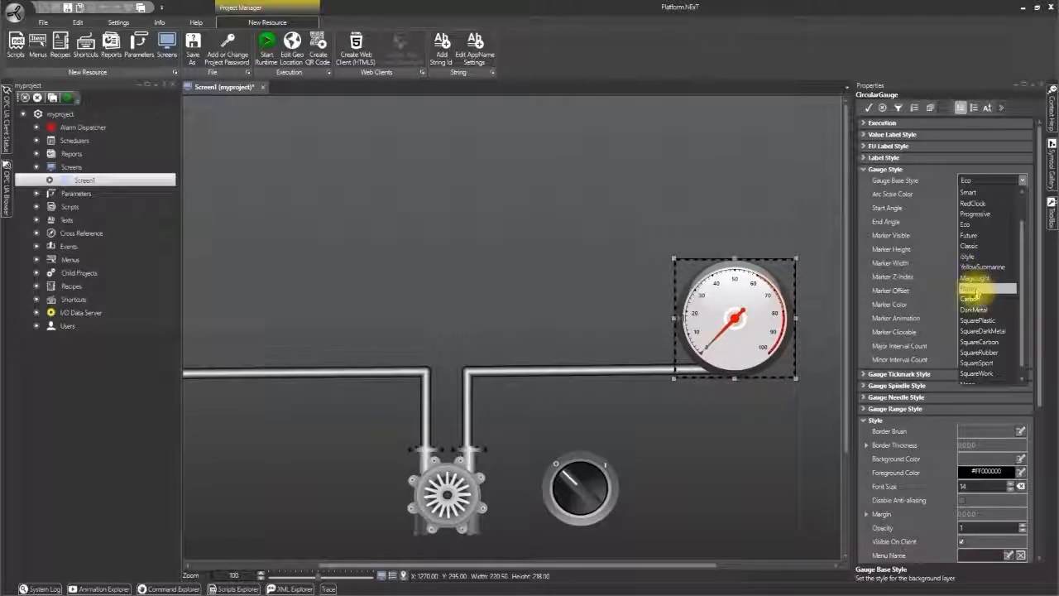
click(975, 299)
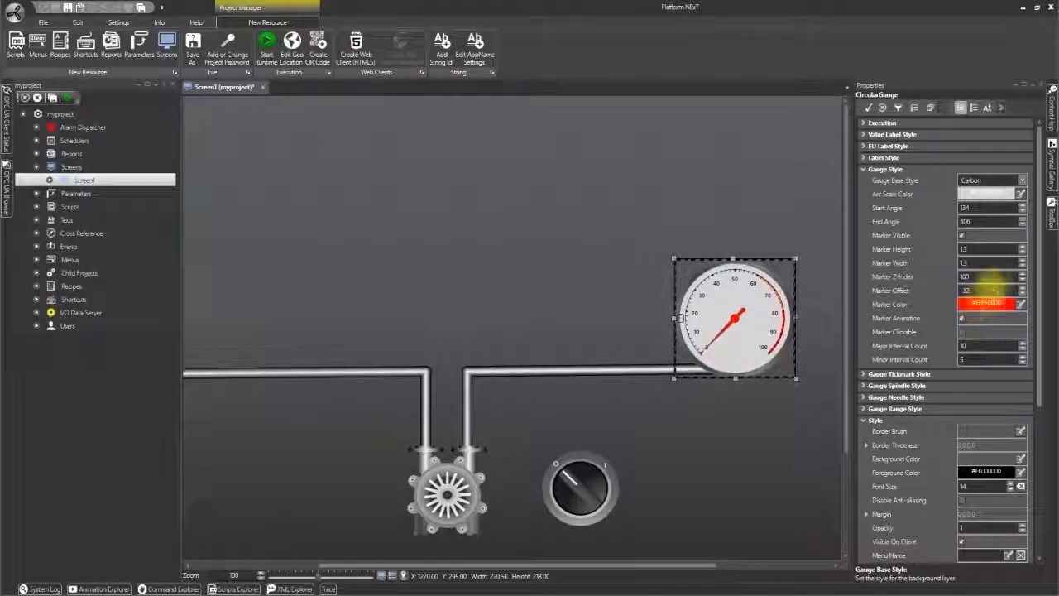
- Set the circular gauge's arc scale color to the radial brush G_nuance33 and save the project
click(1021, 194)
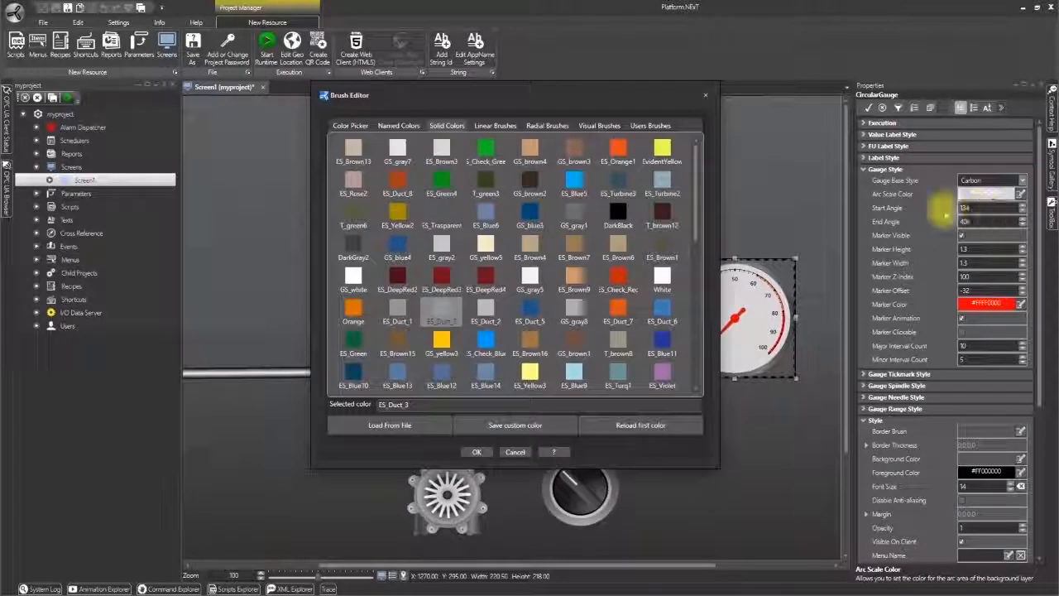
drag(556, 86, 448, 87)
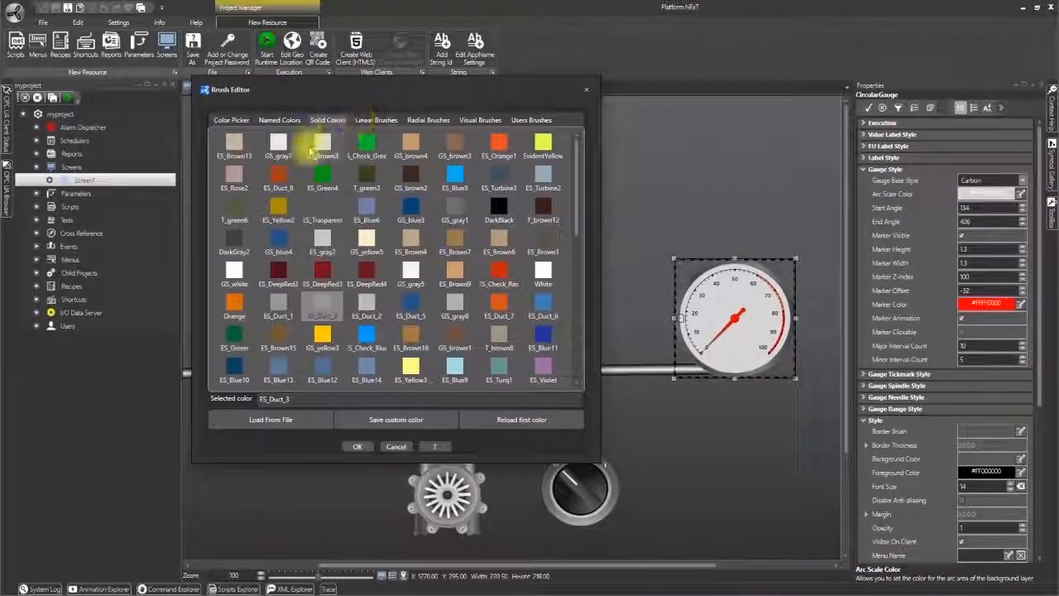
click(418, 122)
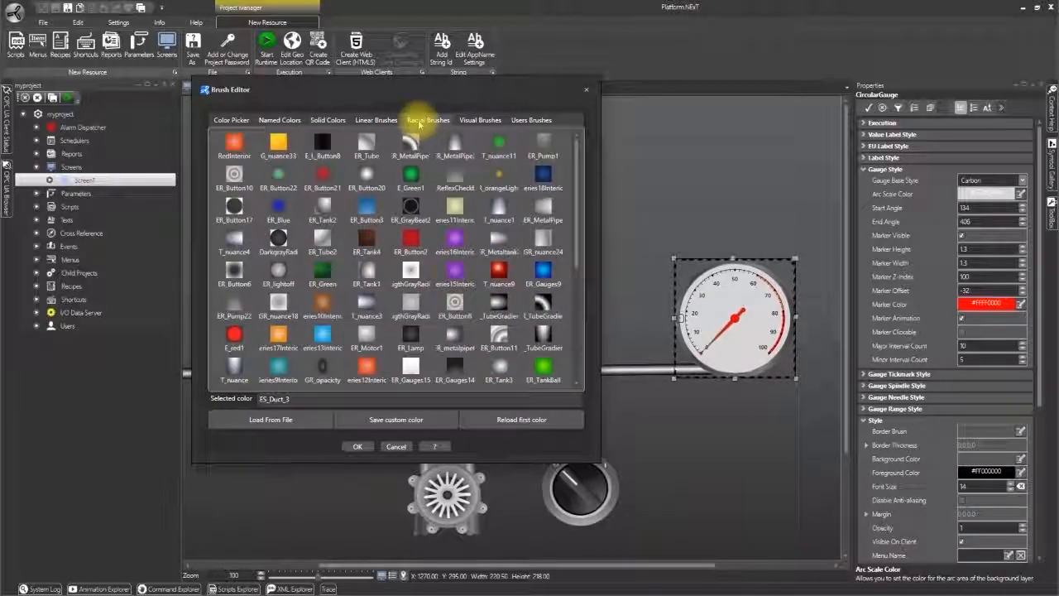
click(279, 145)
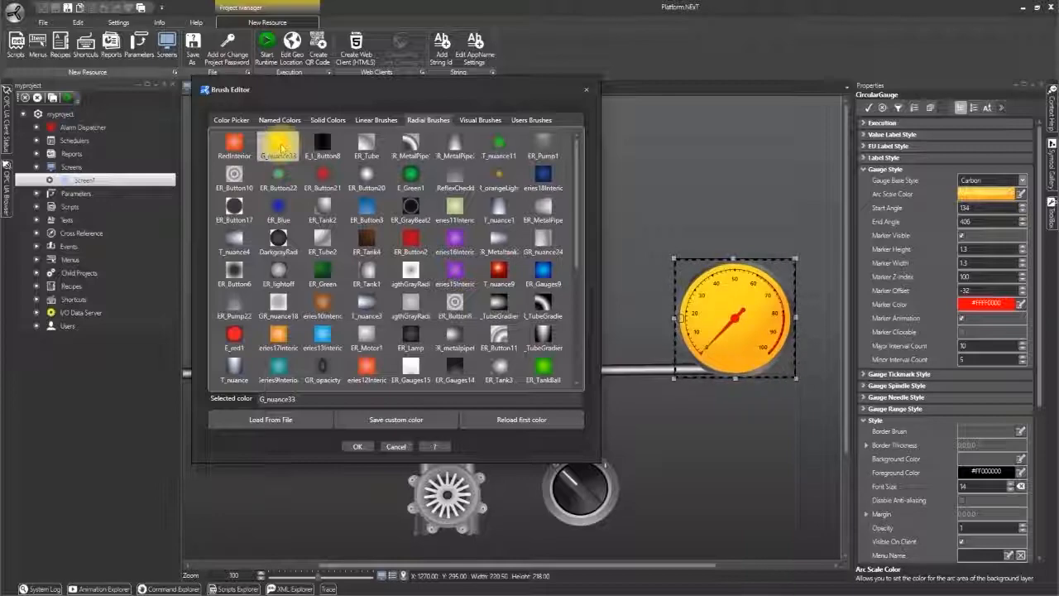
click(358, 446)
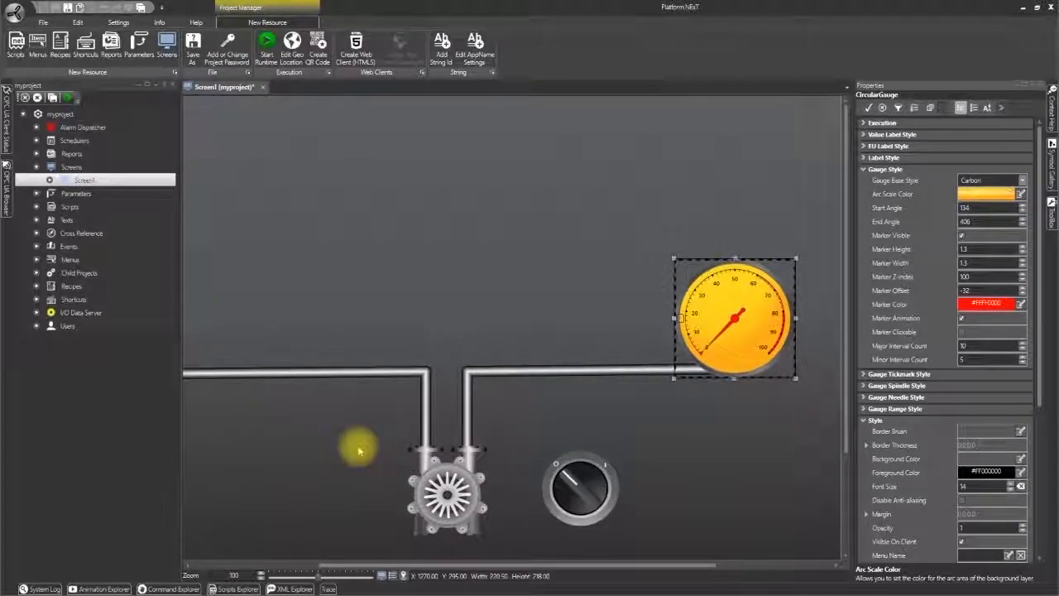
click(355, 317)
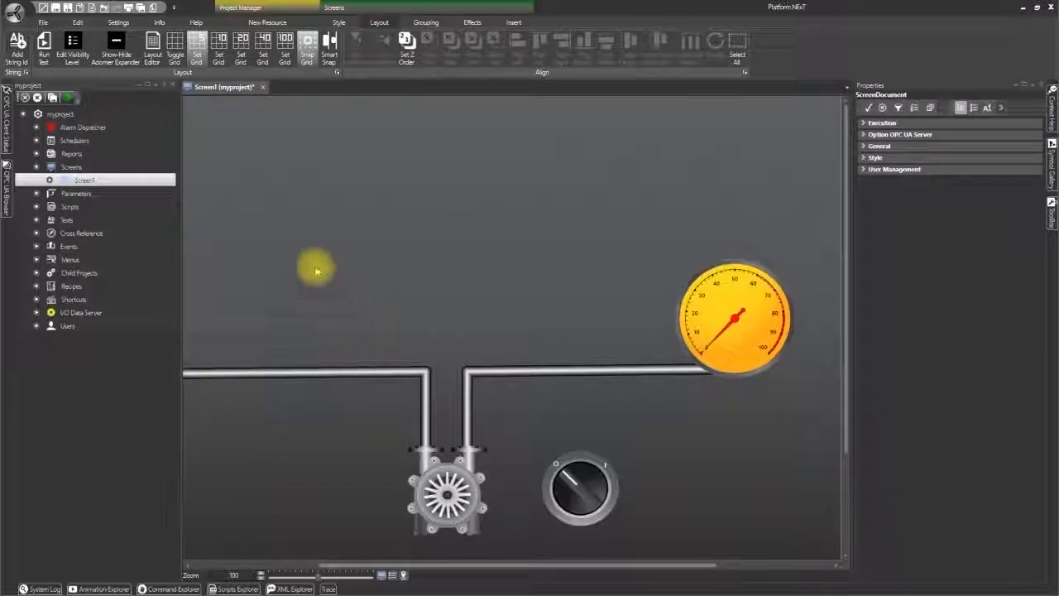
click(53, 99)
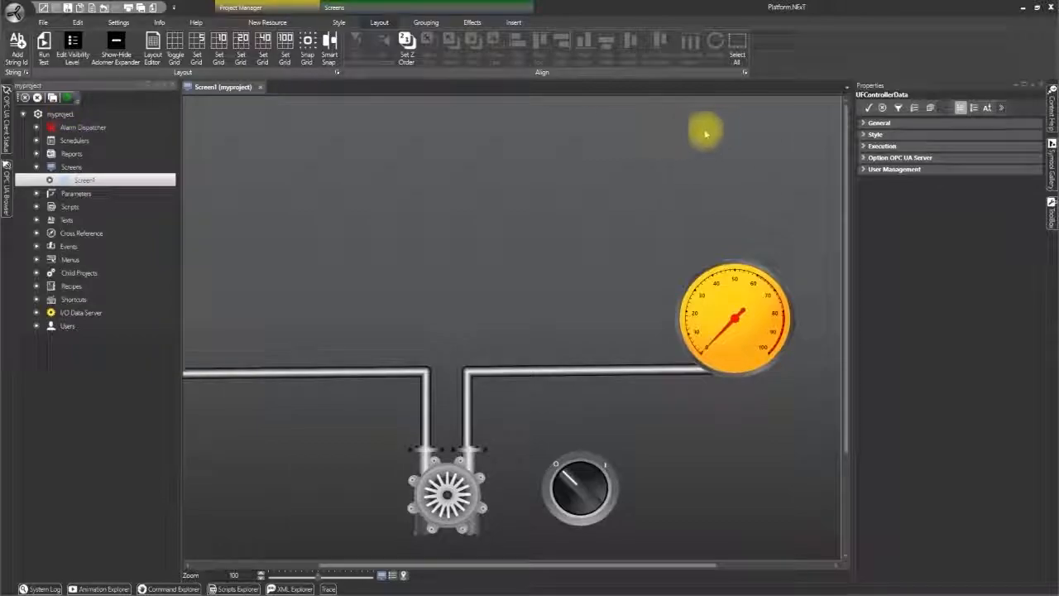
- Auto-hide the properties pane so that the whole screen layout, from tank to gauge, is in view
drag(430, 569, 373, 568)
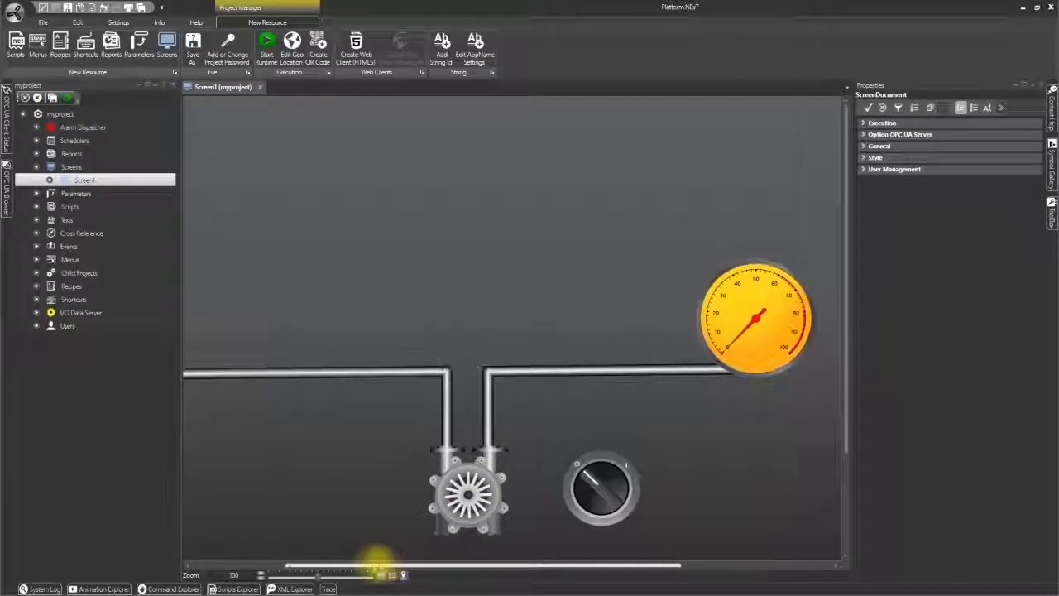
click(1043, 87)
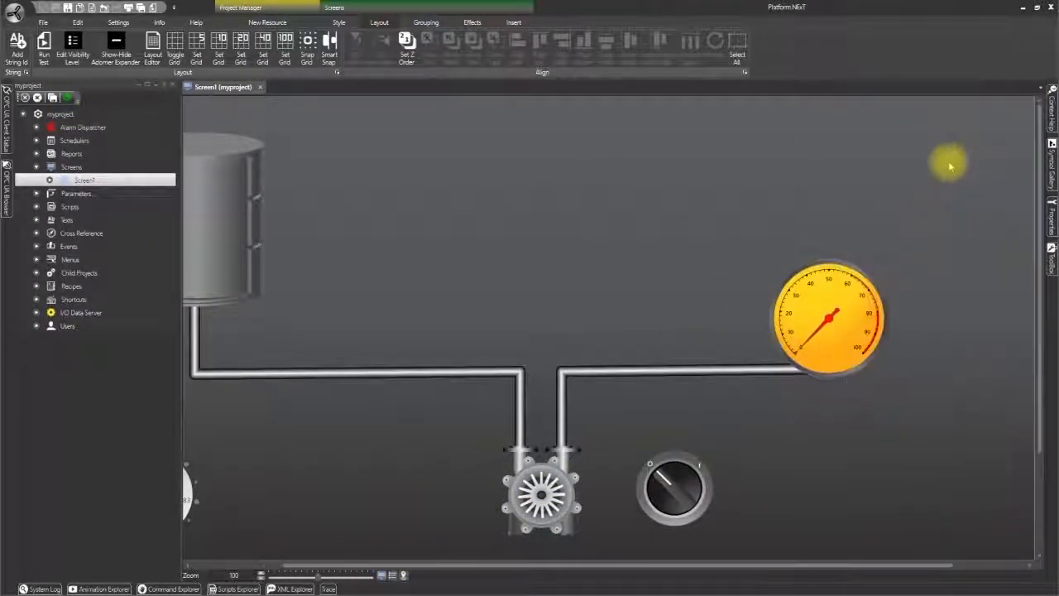
drag(598, 569, 538, 570)
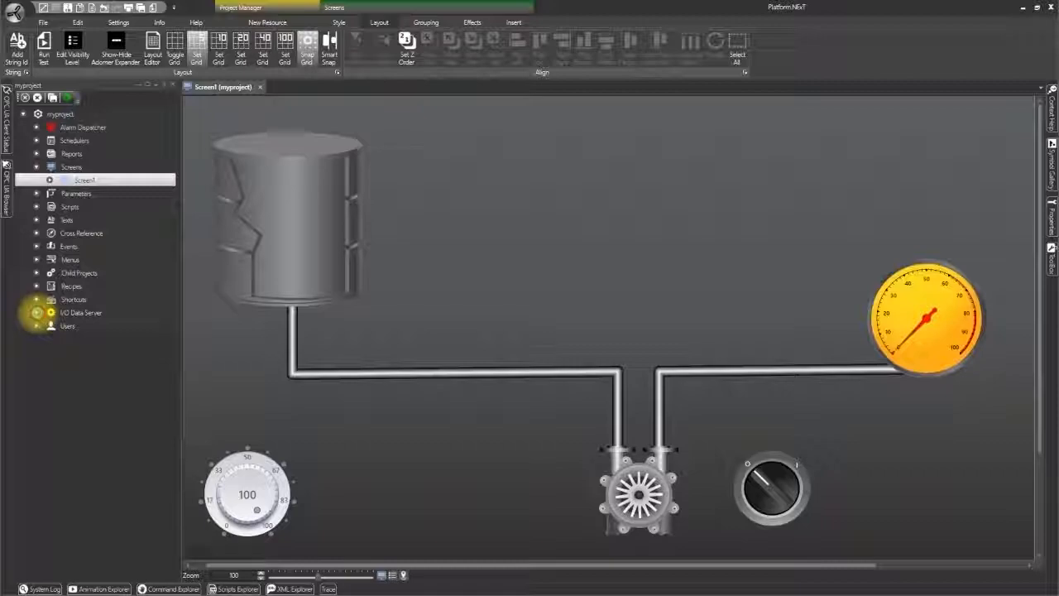
- Expand the I/O Data Server's tag list and assign Tag1 to the pump and the two-position selector switch
click(37, 314)
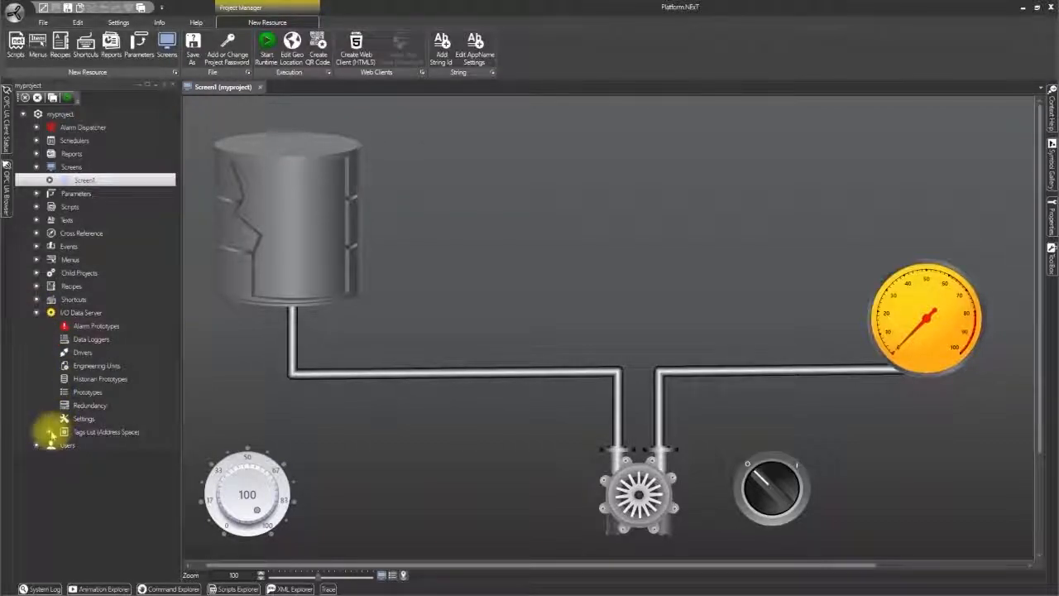
click(78, 447)
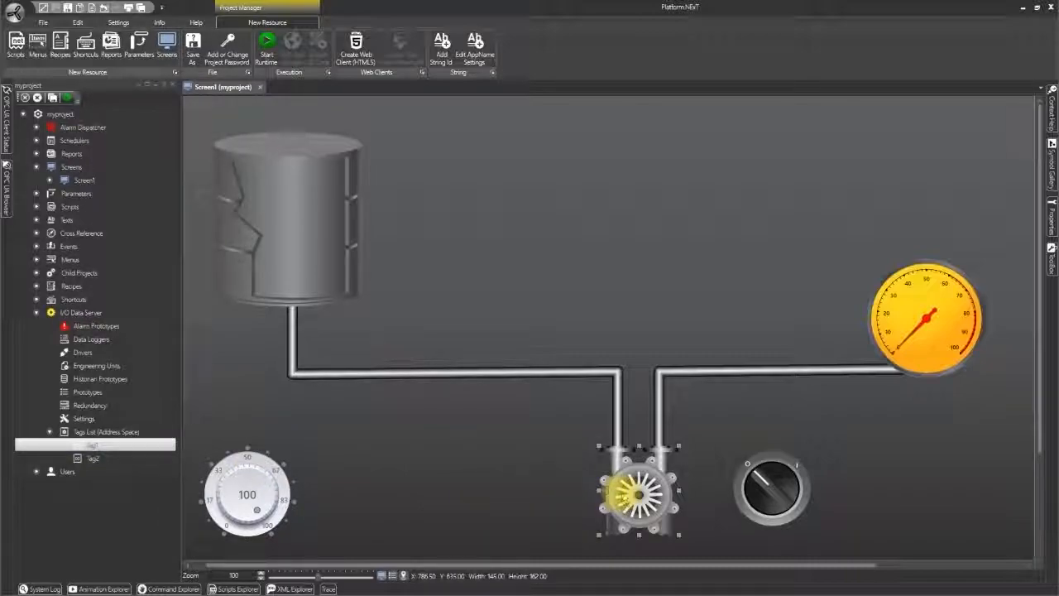
click(622, 493)
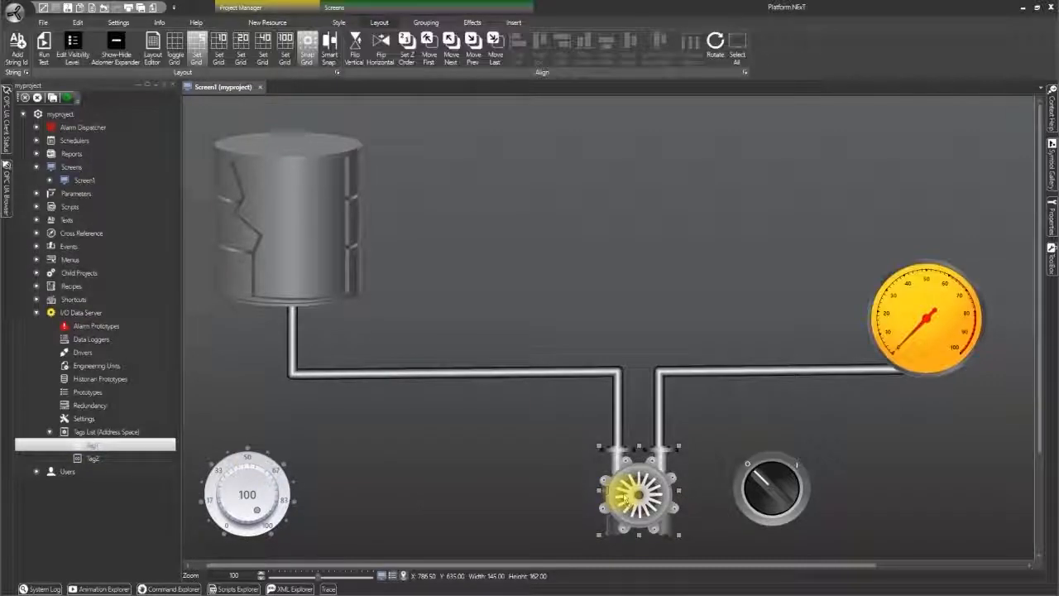
click(80, 447)
drag(77, 448, 759, 489)
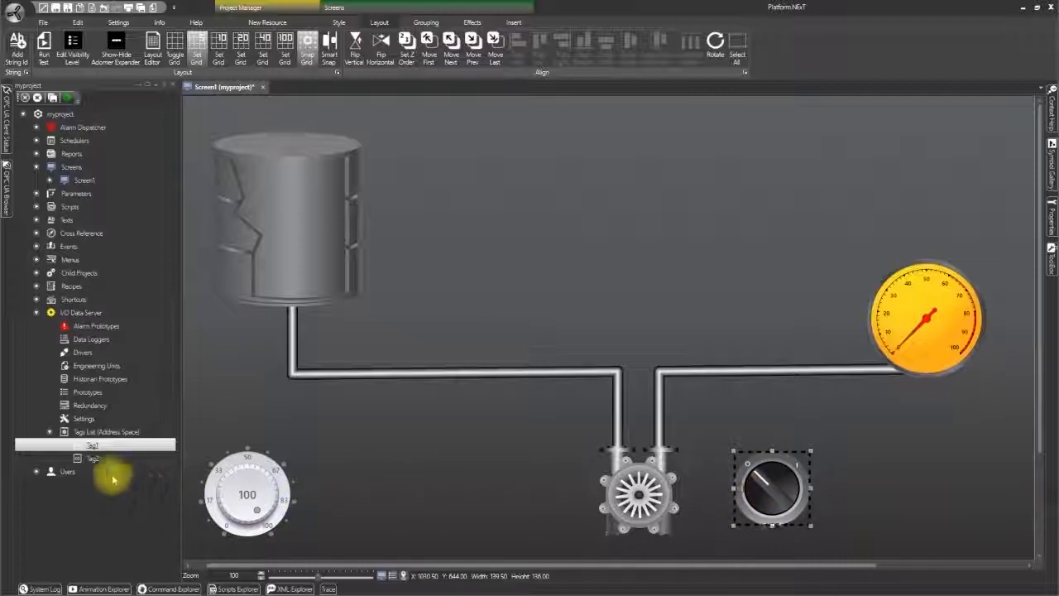
- Assign Tag2 to the tank, the potentiometer and the circular gauge
click(81, 459)
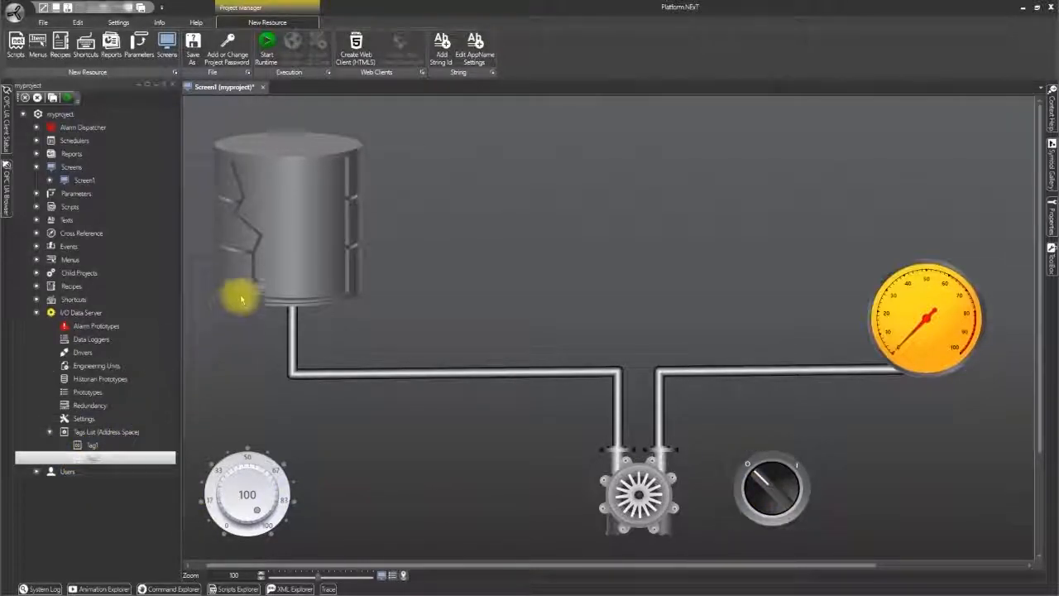
click(263, 275)
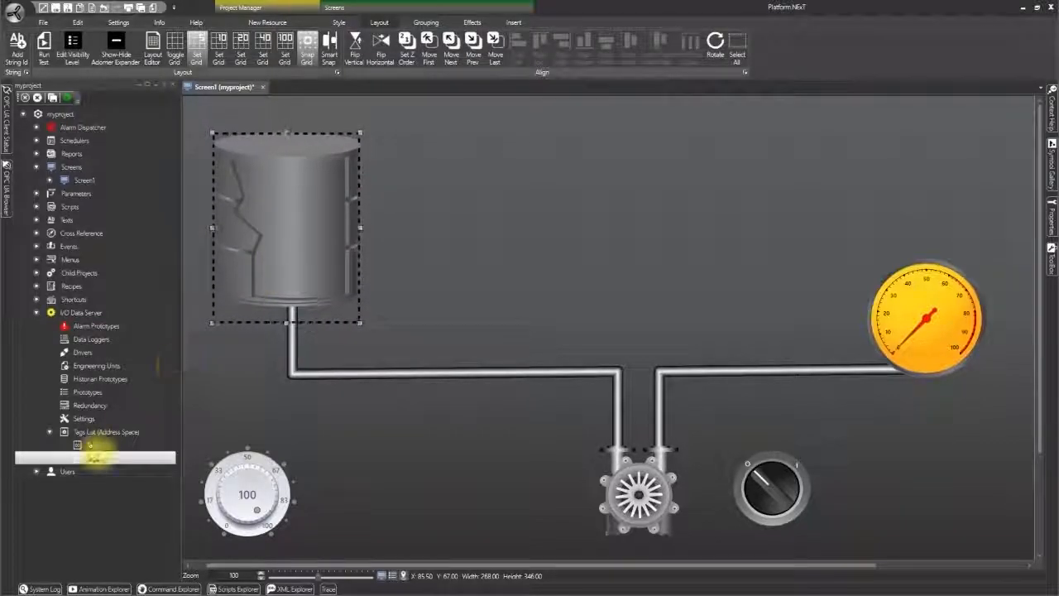
click(75, 458)
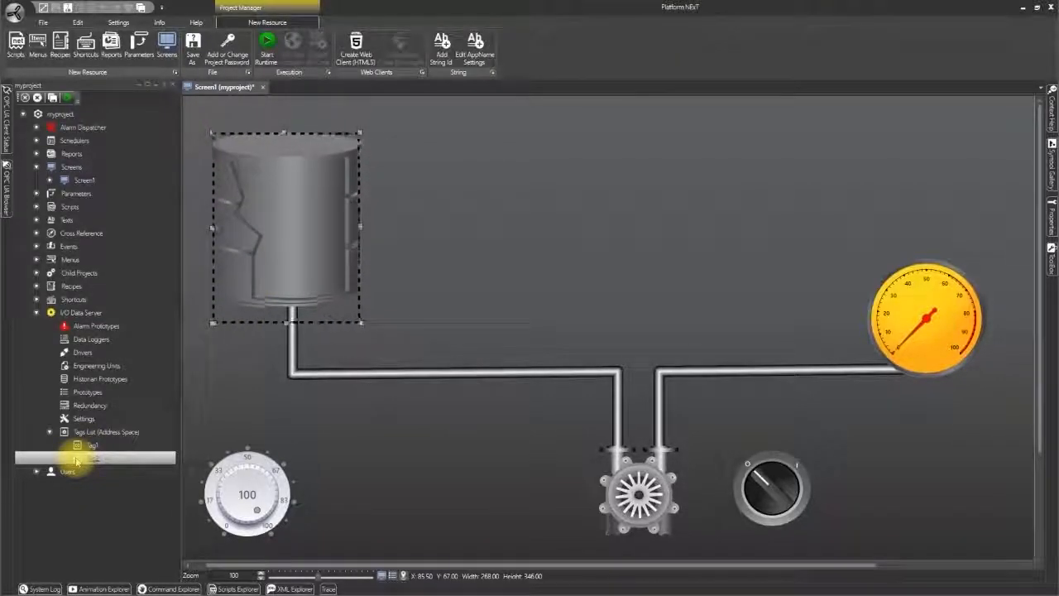
click(236, 494)
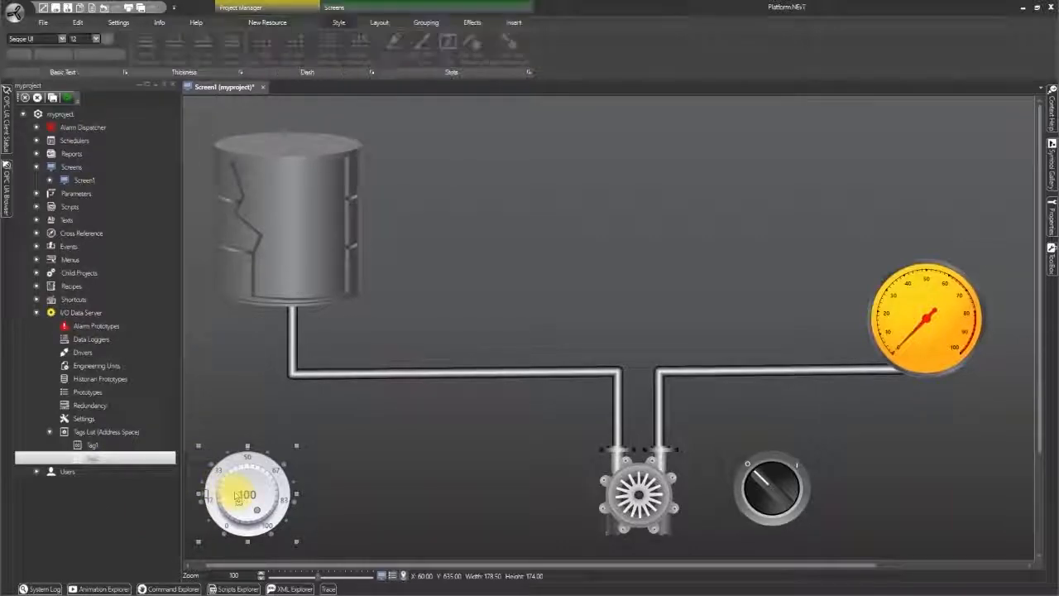
click(78, 459)
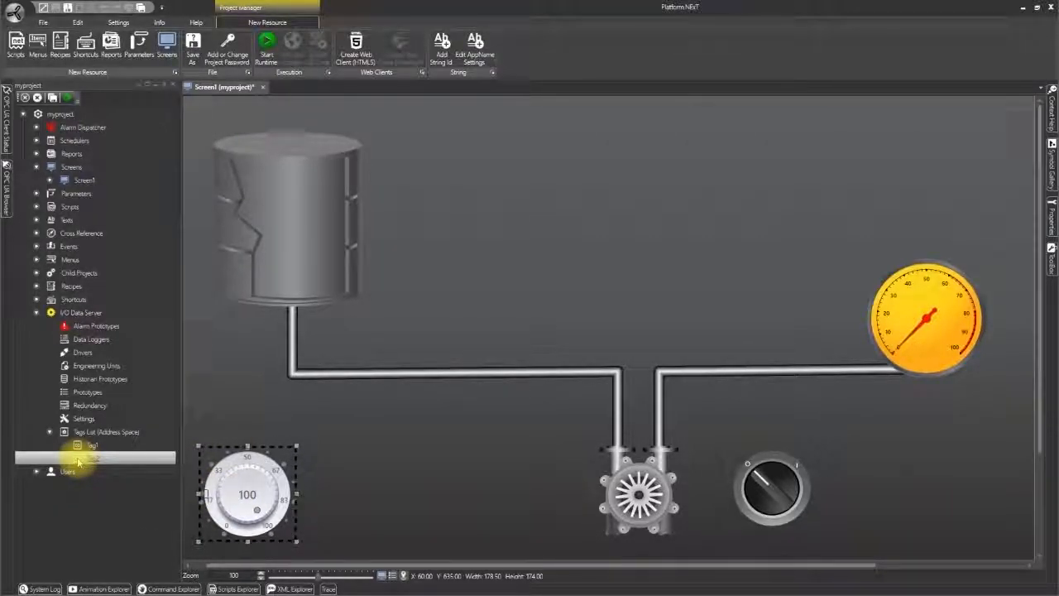
click(910, 335)
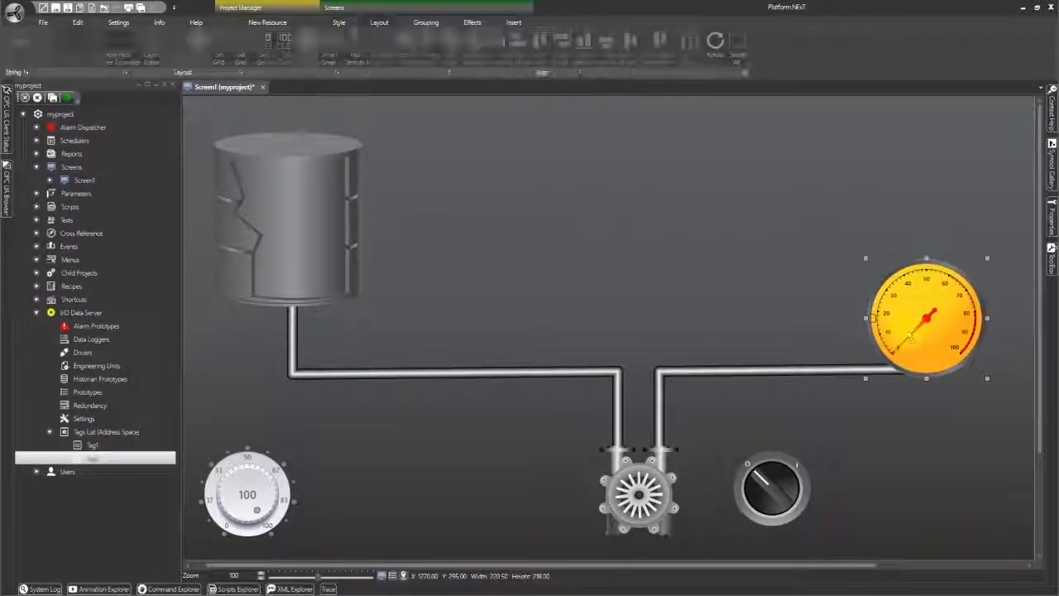
- Add a Border Color animation to the pipeline
click(592, 376)
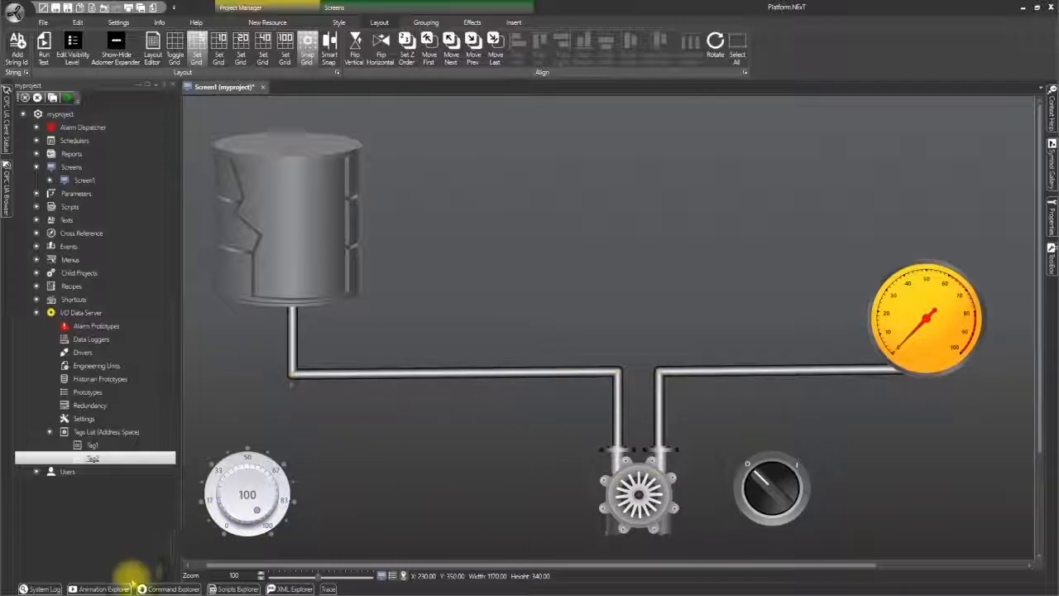
click(106, 589)
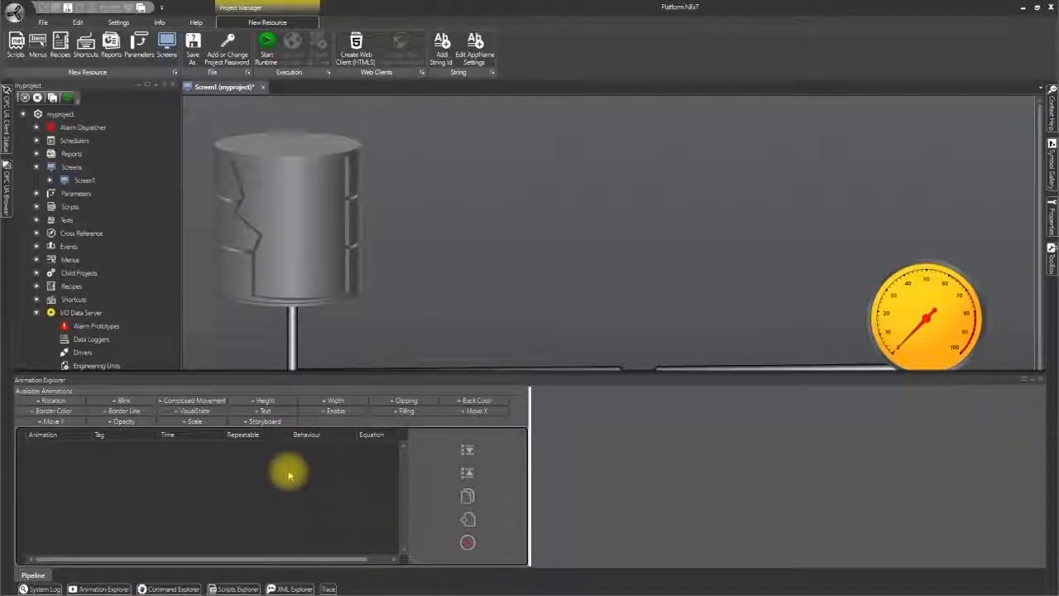
click(66, 412)
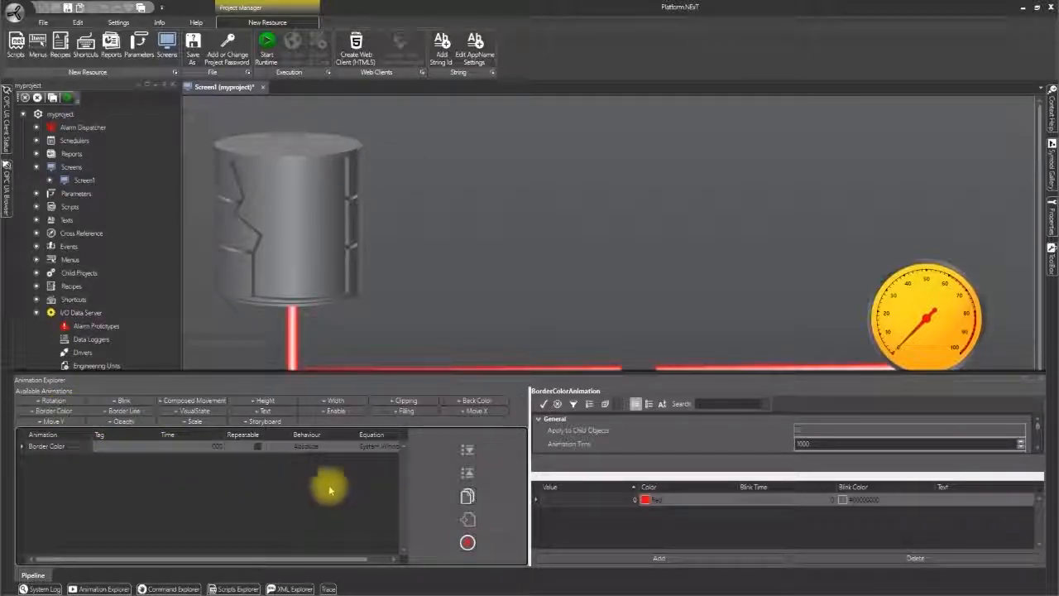
- Set the Border Color animation to gray #FF7F7F7F for value 0 and add value 1 with a dark olive green
click(731, 501)
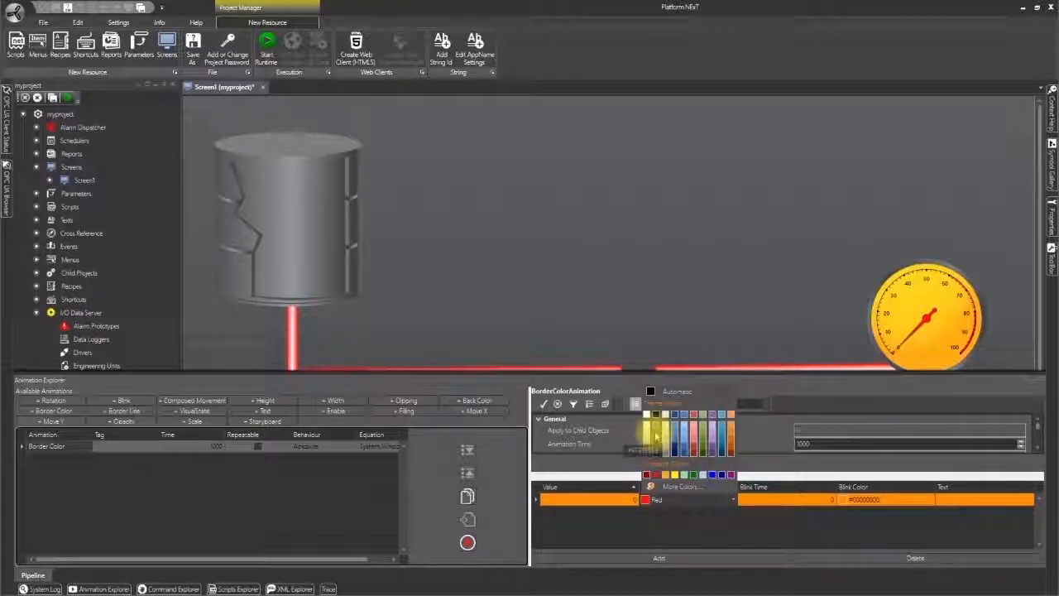
click(657, 430)
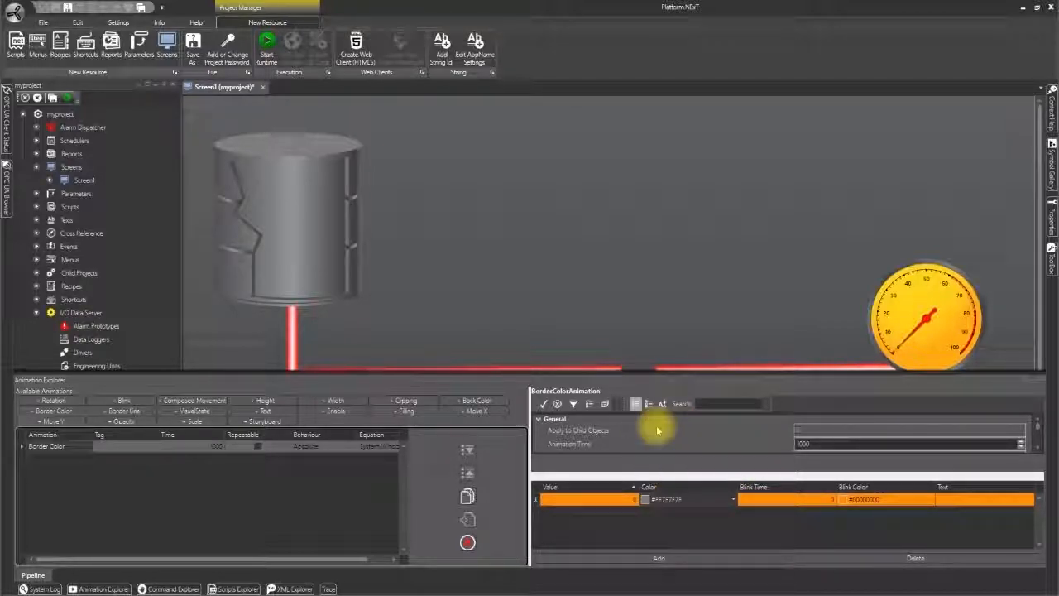
click(674, 560)
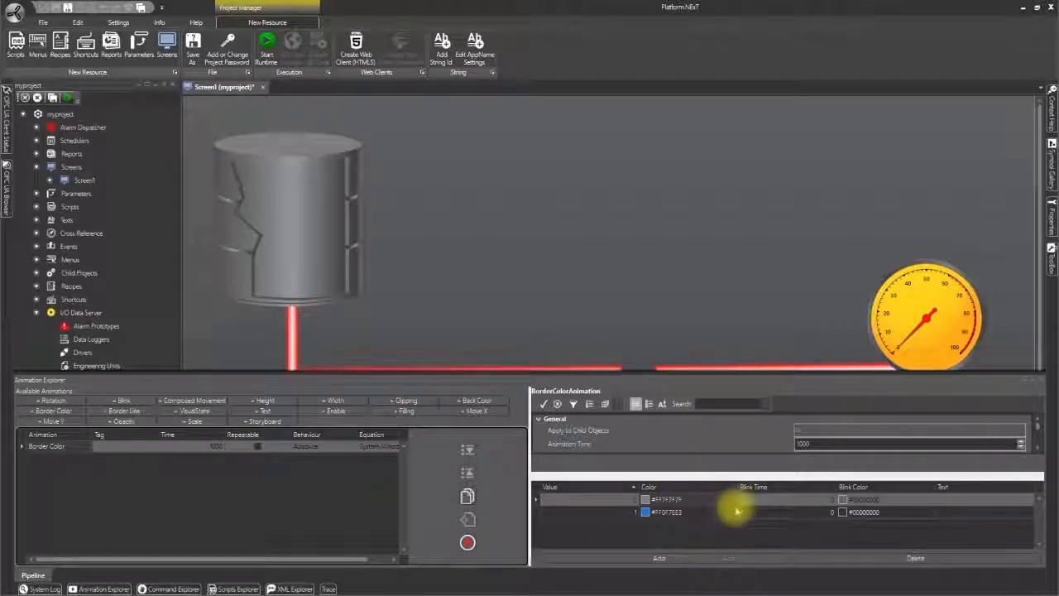
click(734, 513)
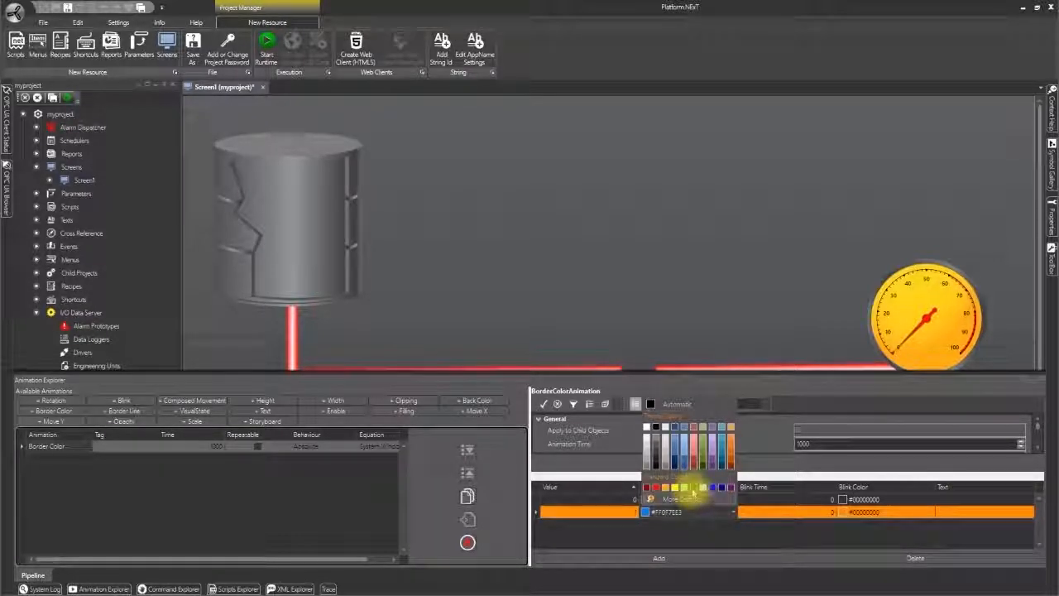
click(707, 461)
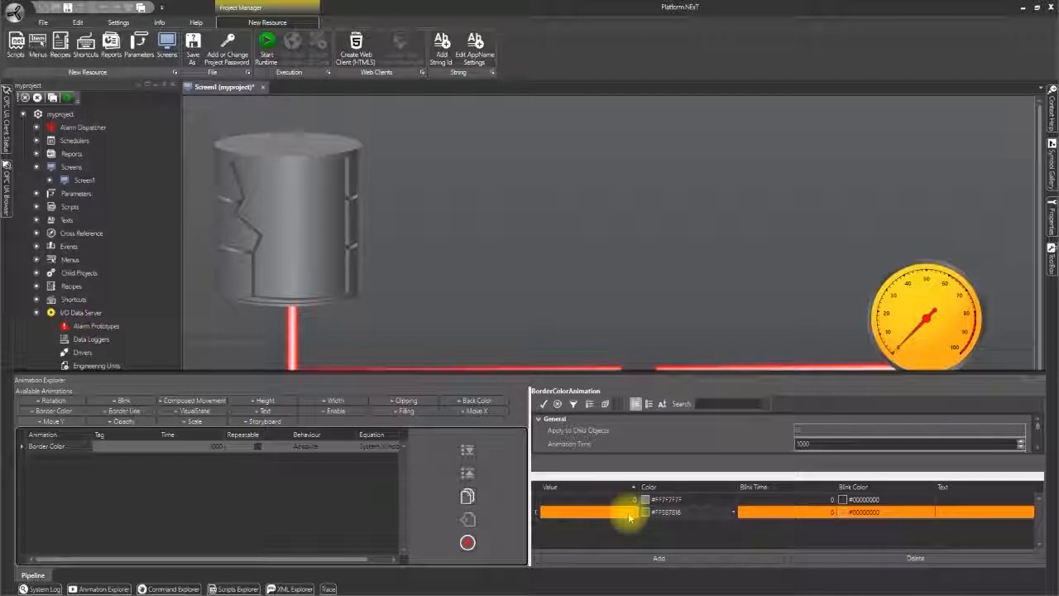
- Set the Border Color animation's tag to Tag1 and save the project
drag(662, 471, 662, 485)
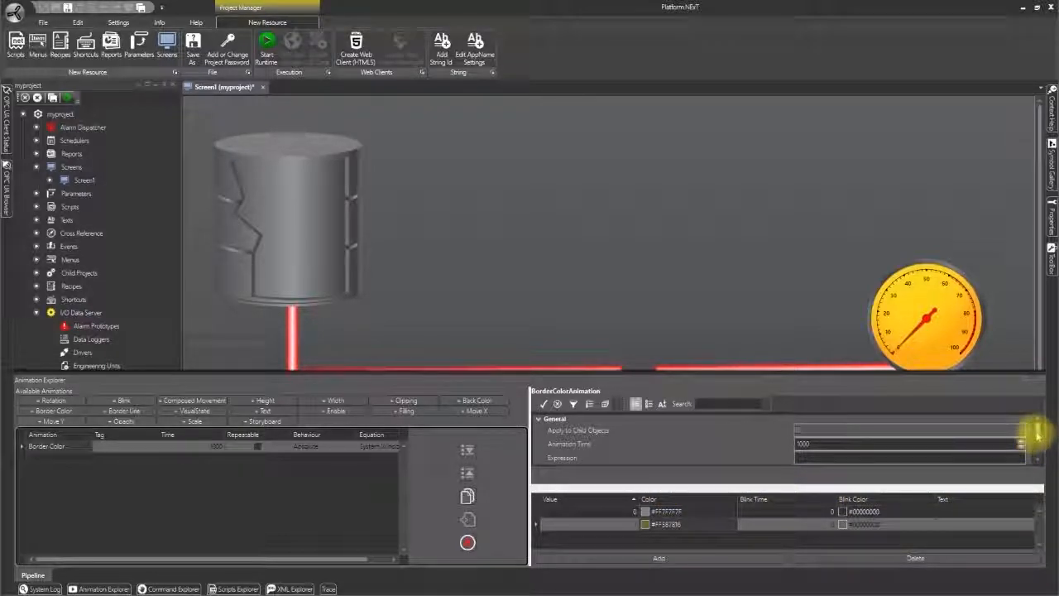
drag(1037, 431, 1040, 451)
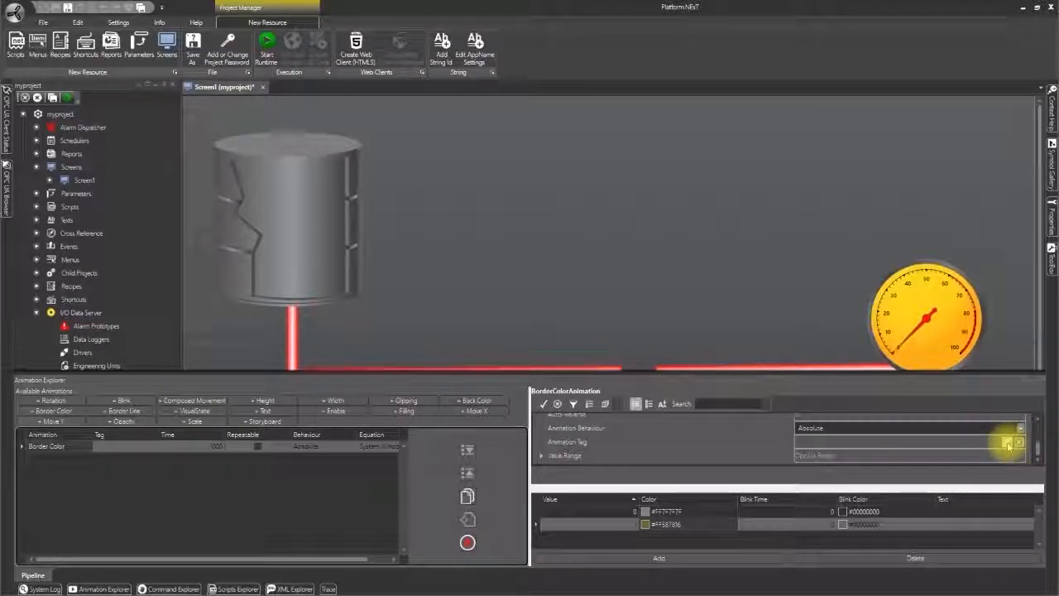
click(1007, 444)
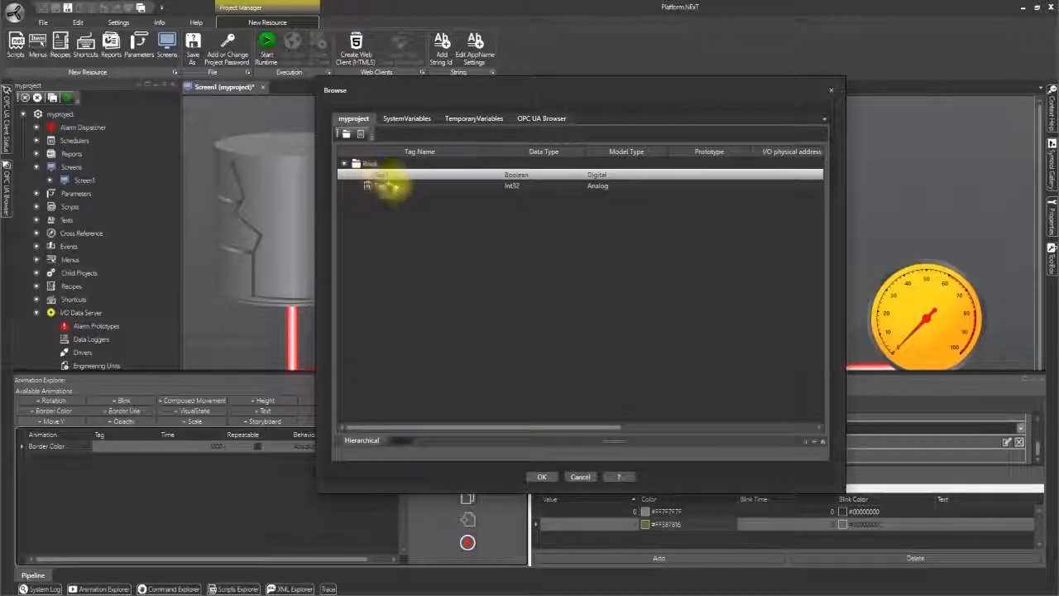
click(542, 476)
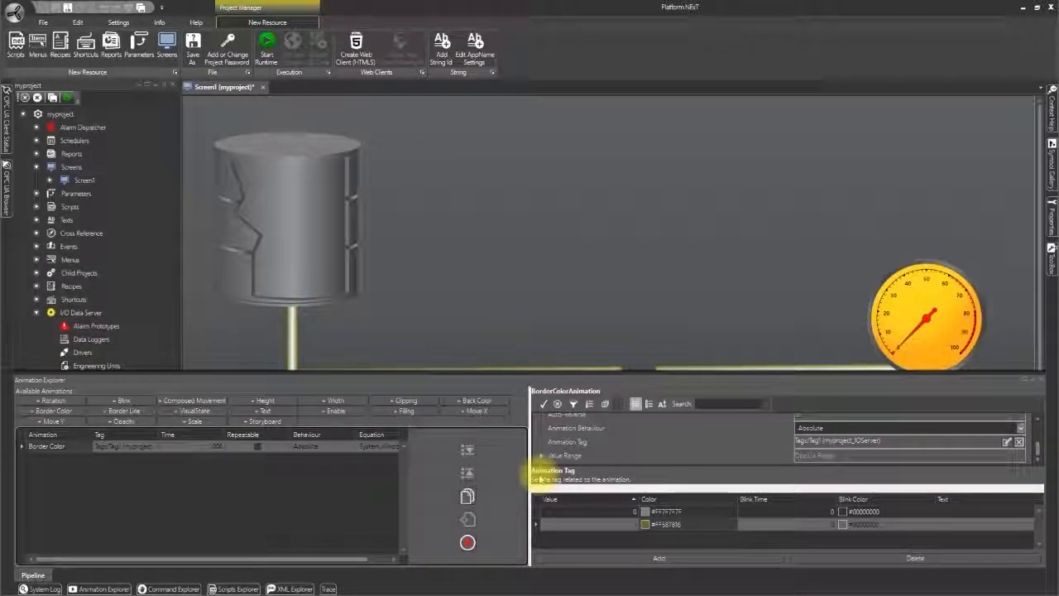
click(535, 315)
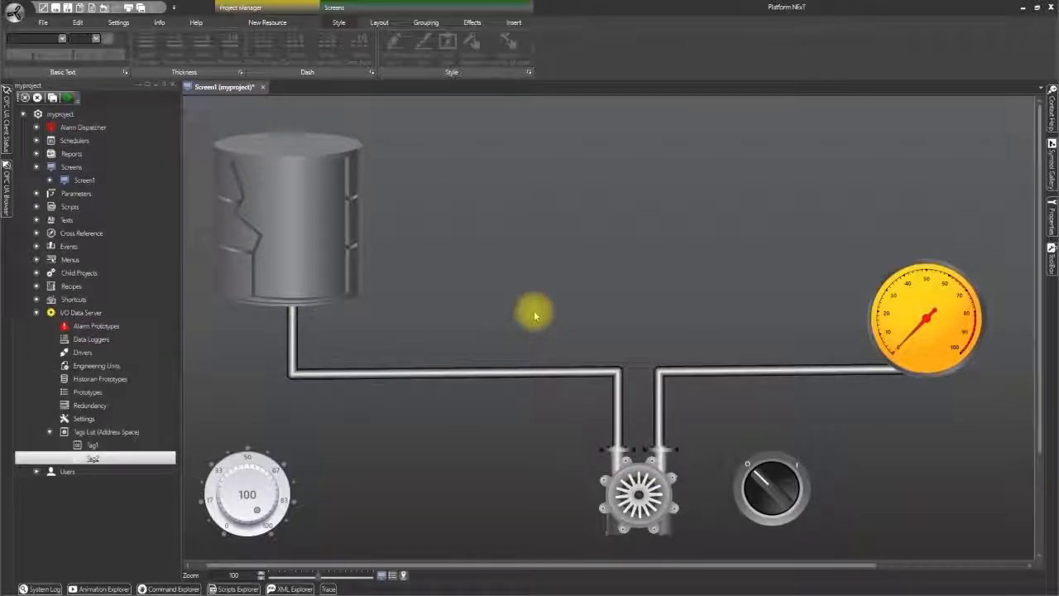
click(51, 98)
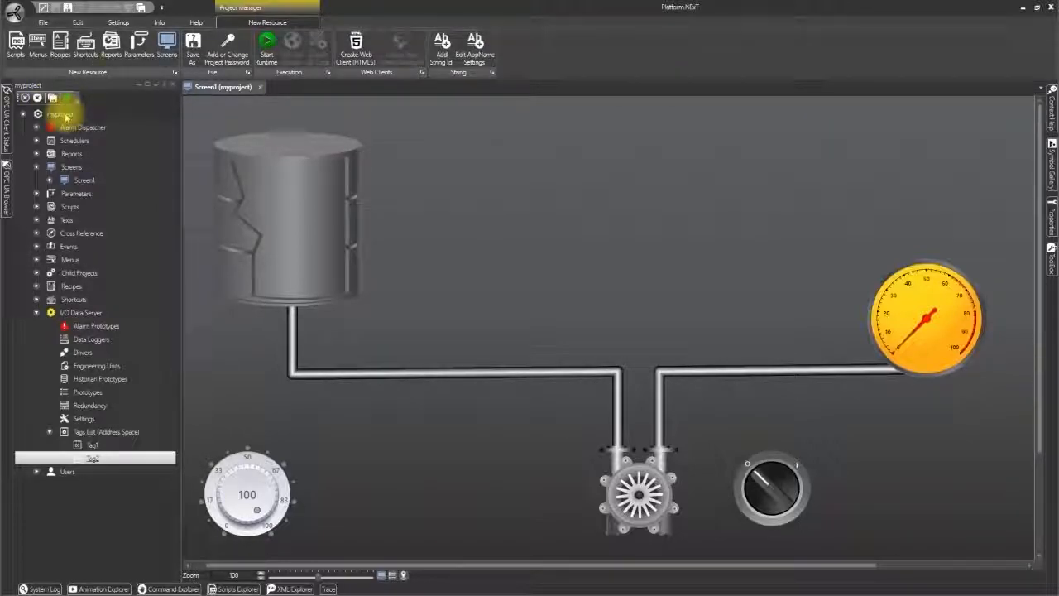
- Set the Startup Page Type in the myproject execution properties to MainScreen
click(65, 116)
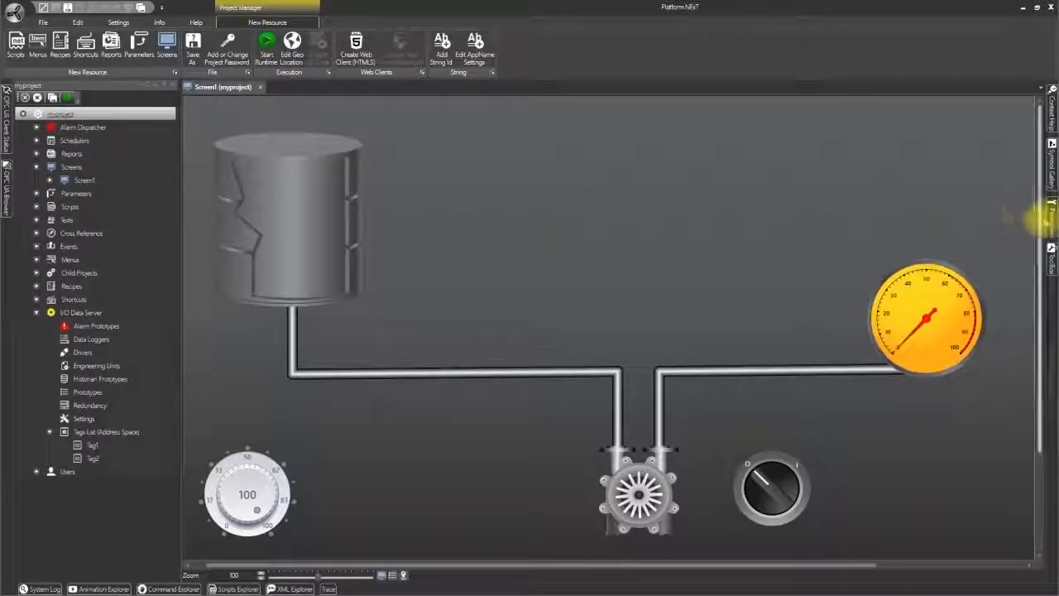
click(1047, 213)
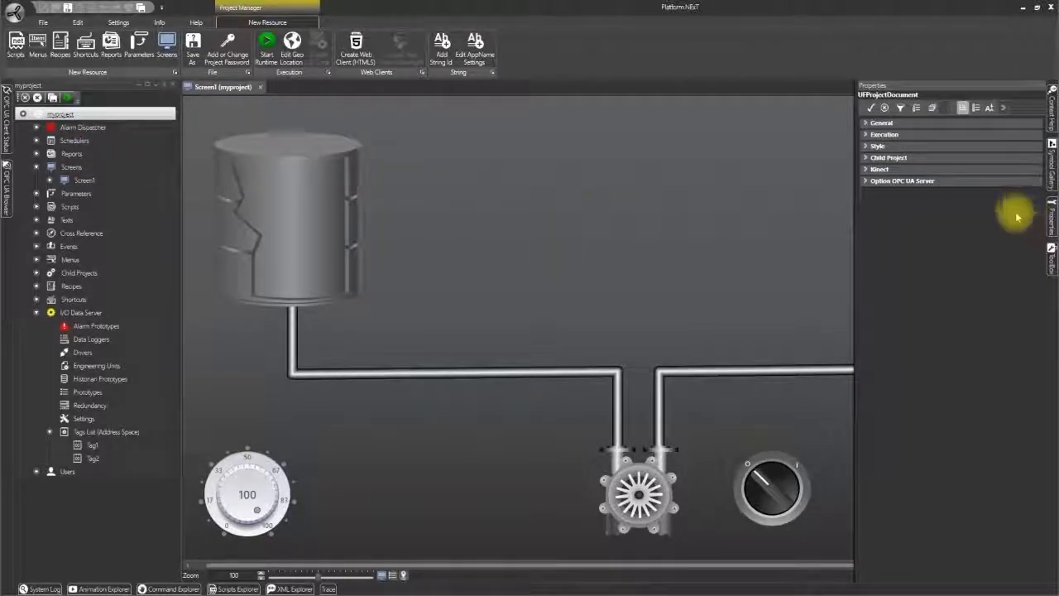
click(867, 135)
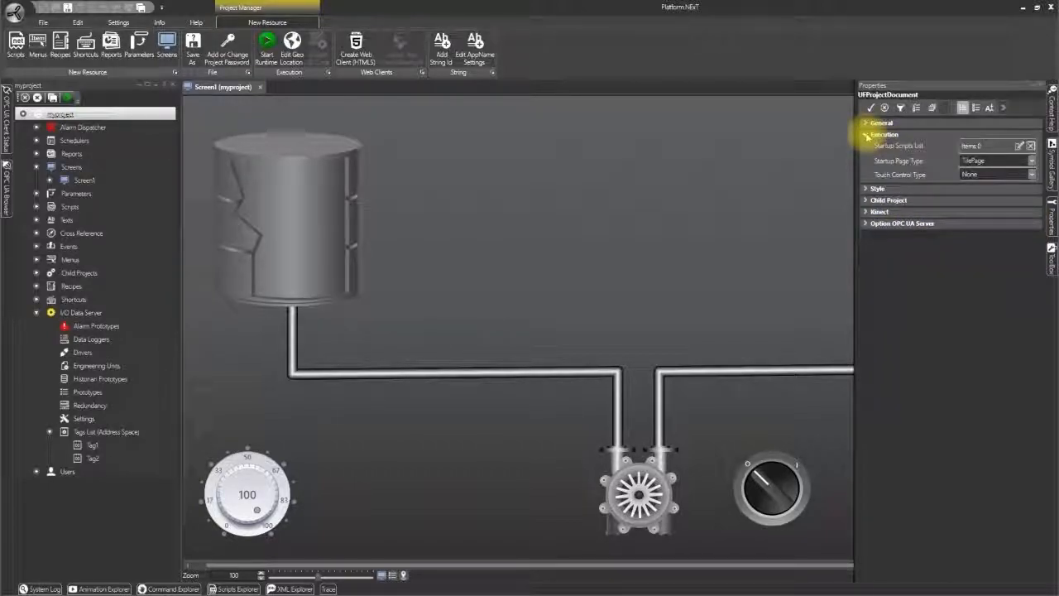
click(1032, 162)
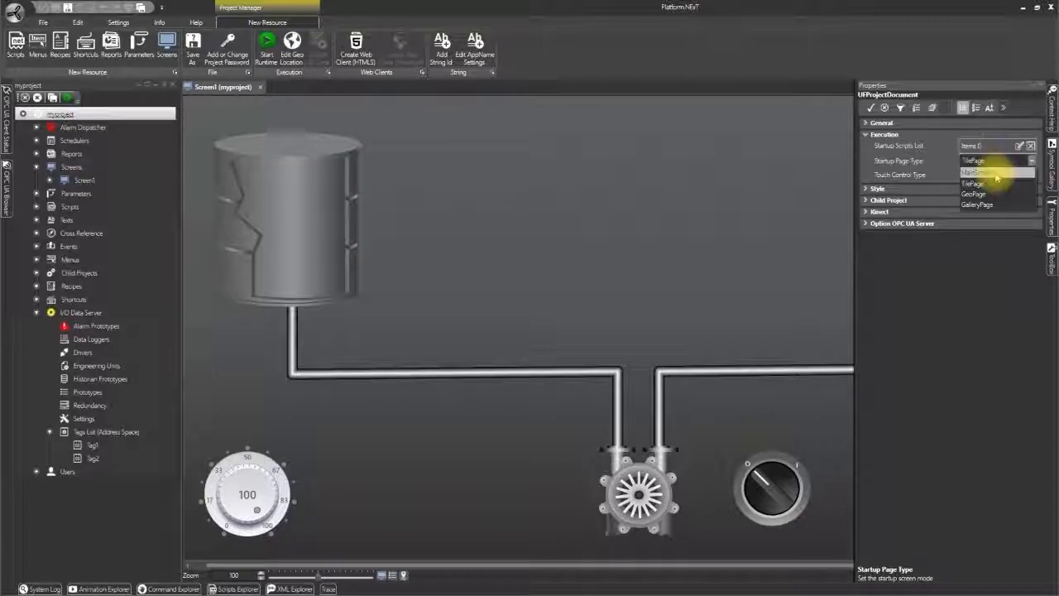
click(996, 173)
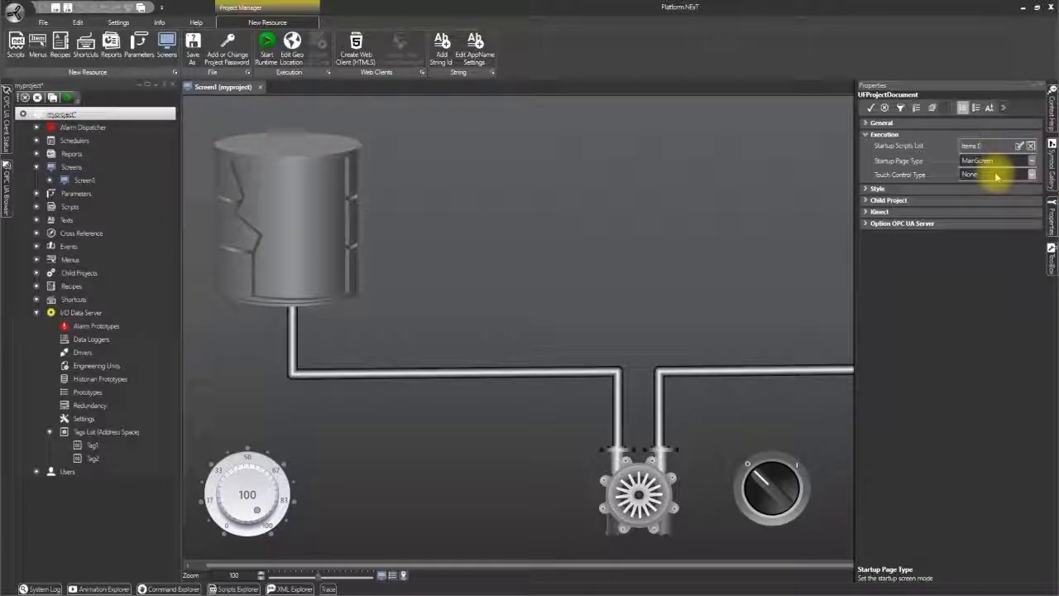
- Rename the project's Screen1 to Main
click(83, 182)
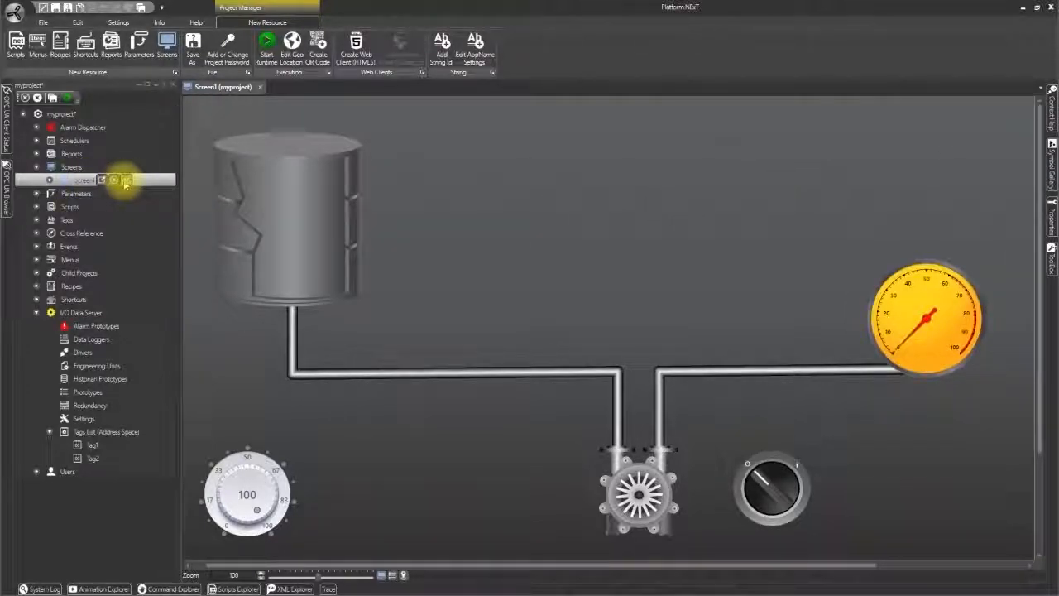
text(Ma)
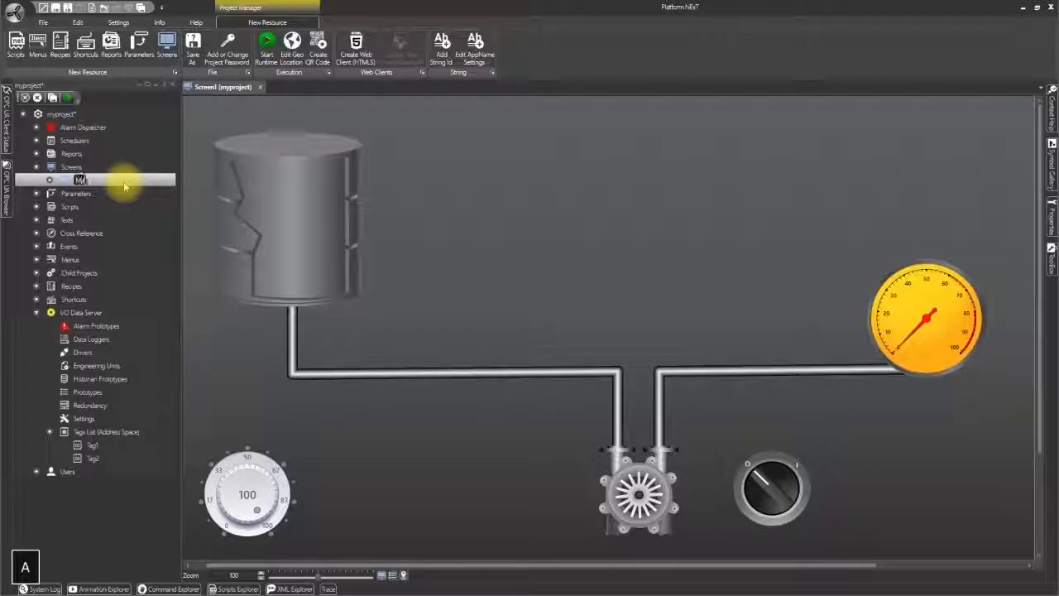
text(in)
key(Return)
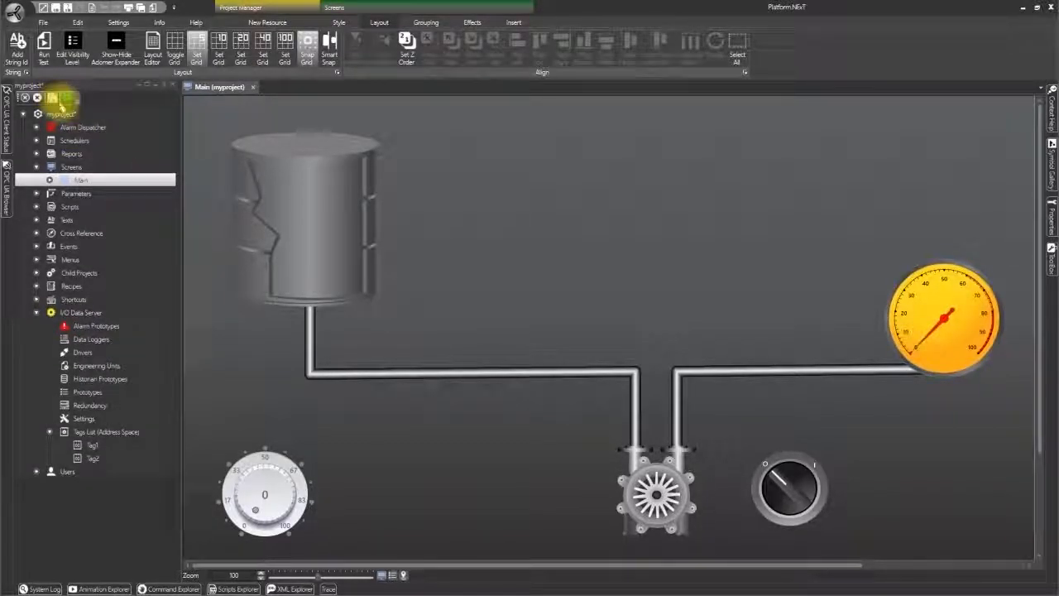
- Start the project runtime, saving the changes, and test the pump and pipes by turning the rotary switch on and off
click(68, 100)
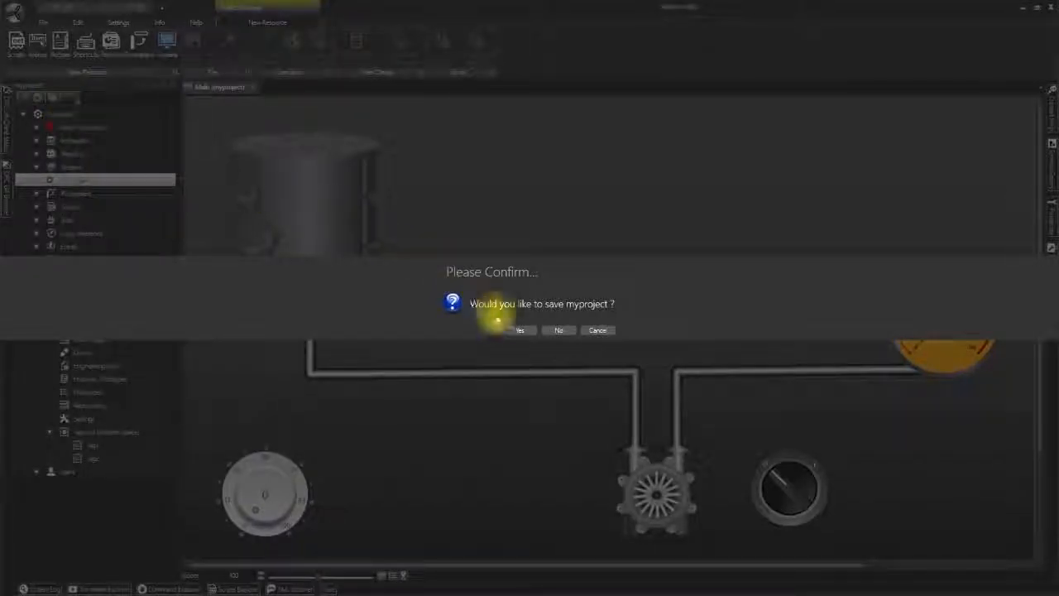
click(518, 330)
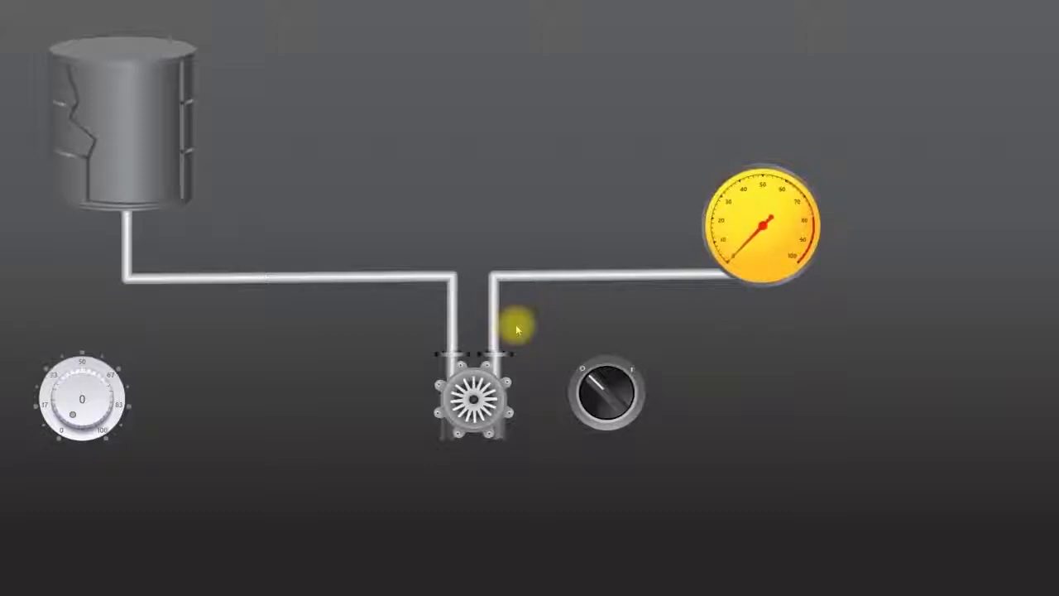
click(607, 398)
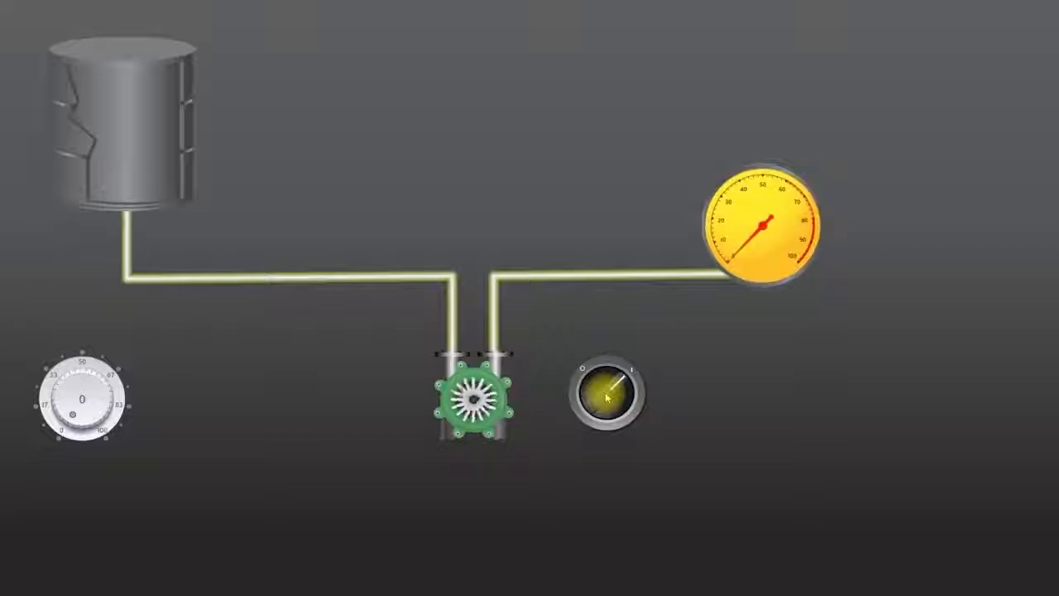
click(606, 398)
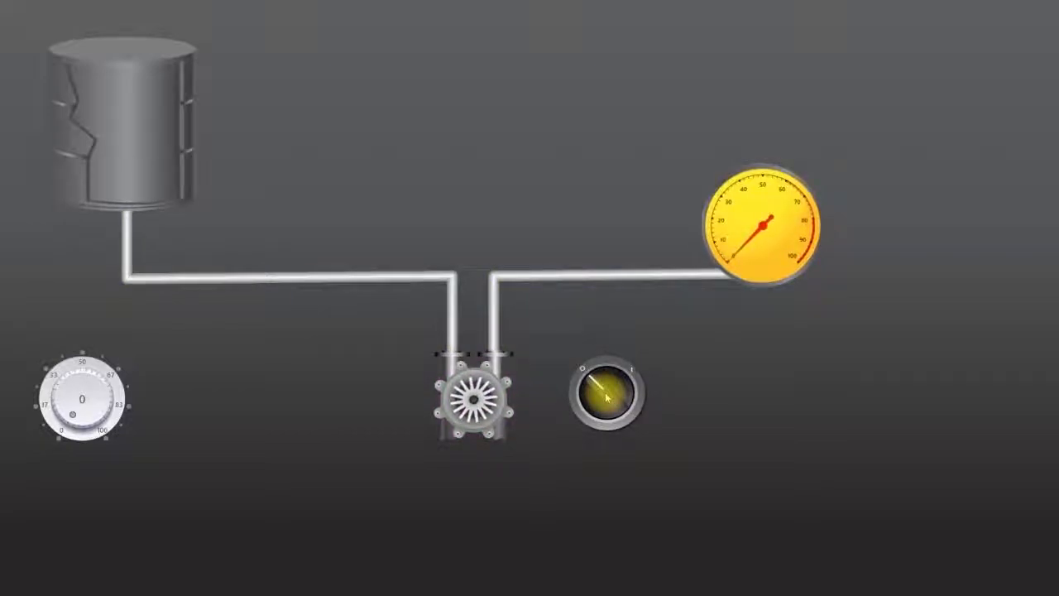